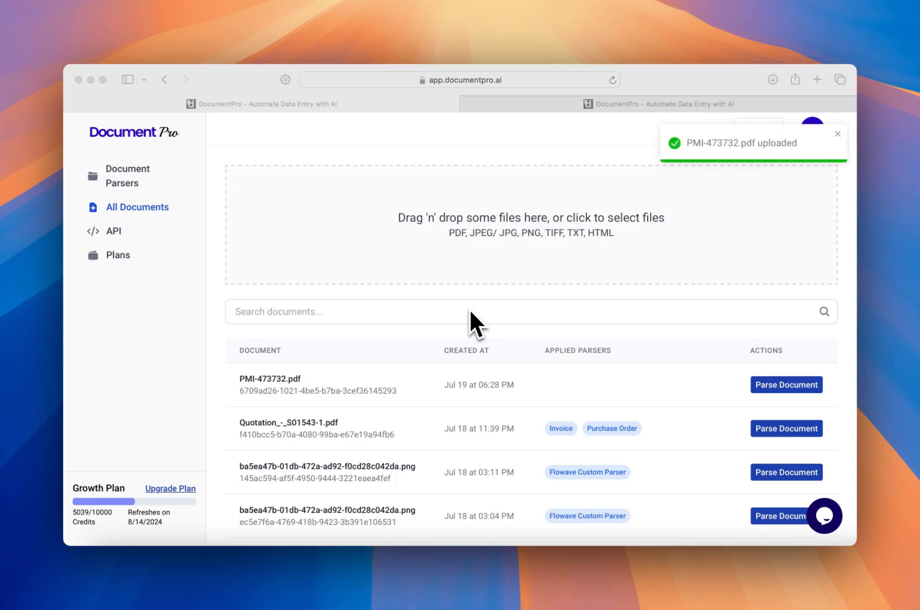
- Preview PMI-473732.pdf and examine its handwritten invoice details, line items, totals and following pages, closing the preview when finished
left_click(272, 381)
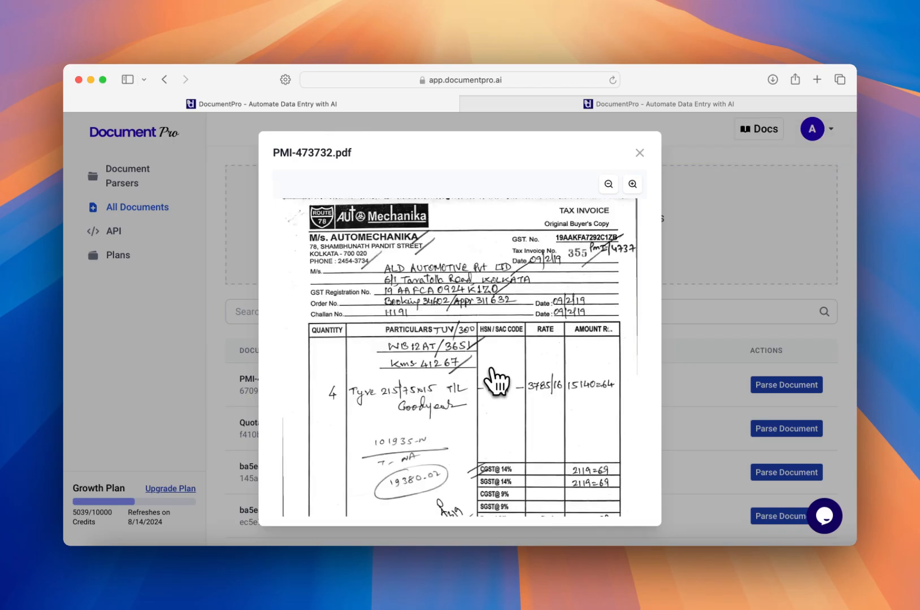
scroll(480, 399, "down", 1)
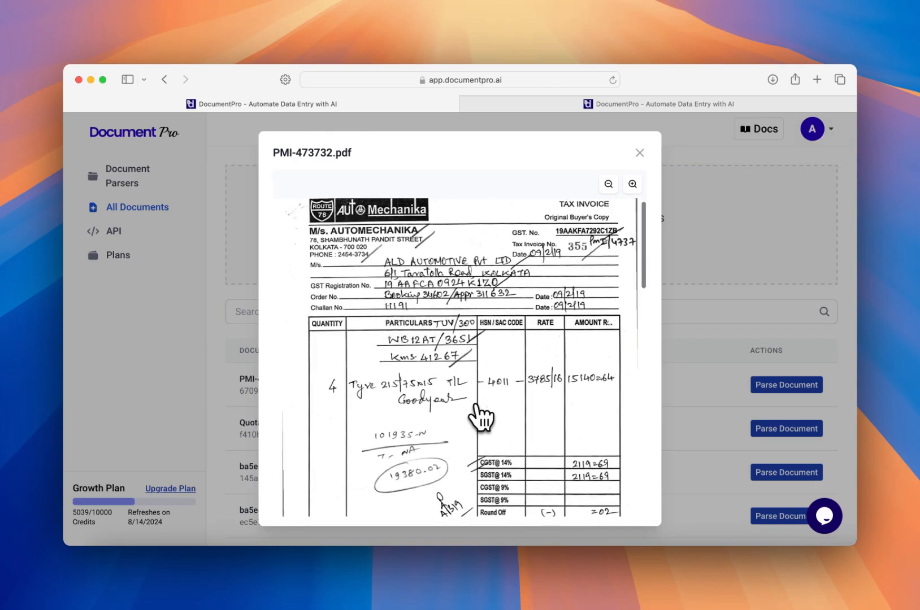
scroll(479, 418, "down", 6)
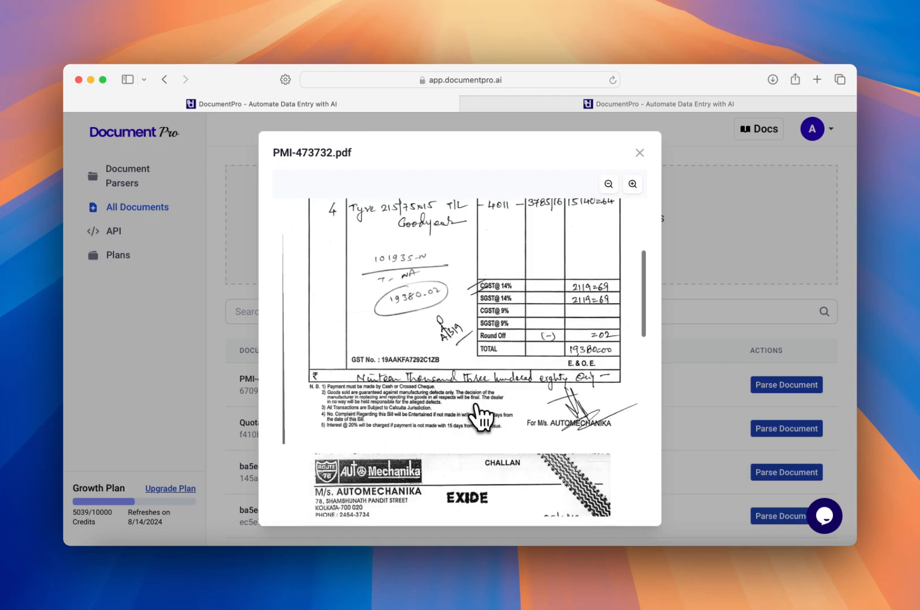
scroll(480, 418, "up", 6)
scroll(480, 418, "down", 12)
scroll(479, 418, "down", 6)
scroll(479, 418, "down", 10)
scroll(479, 419, "up", 16)
scroll(479, 418, "up", 8)
scroll(480, 419, "up", 3)
scroll(479, 418, "up", 4)
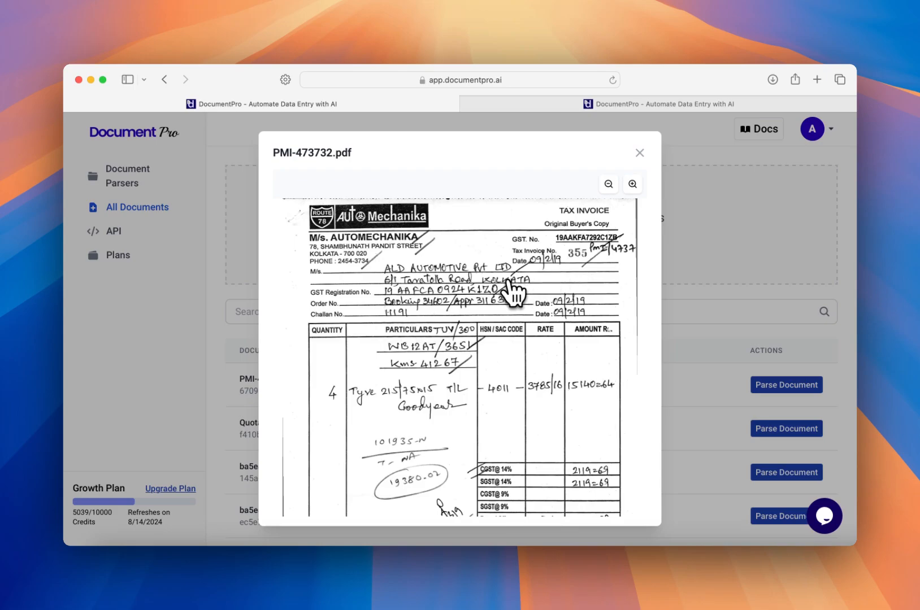
scroll(499, 355, "down", 2)
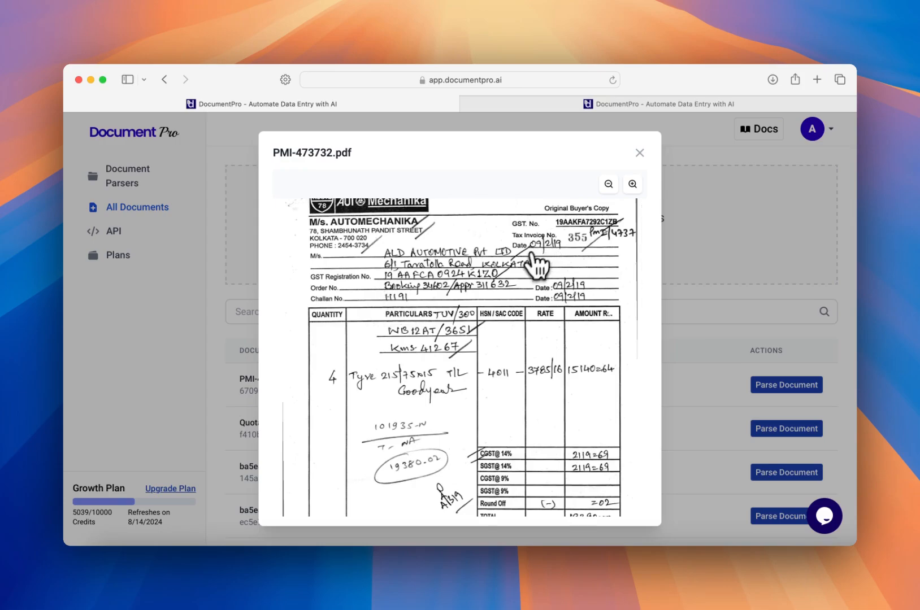
scroll(551, 290, "down", 4)
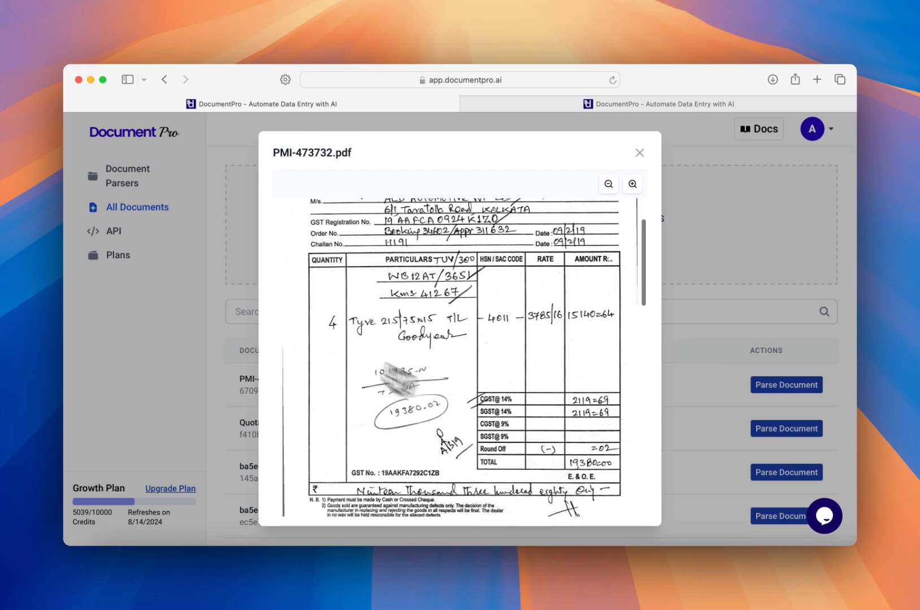
scroll(531, 344, "up", 6)
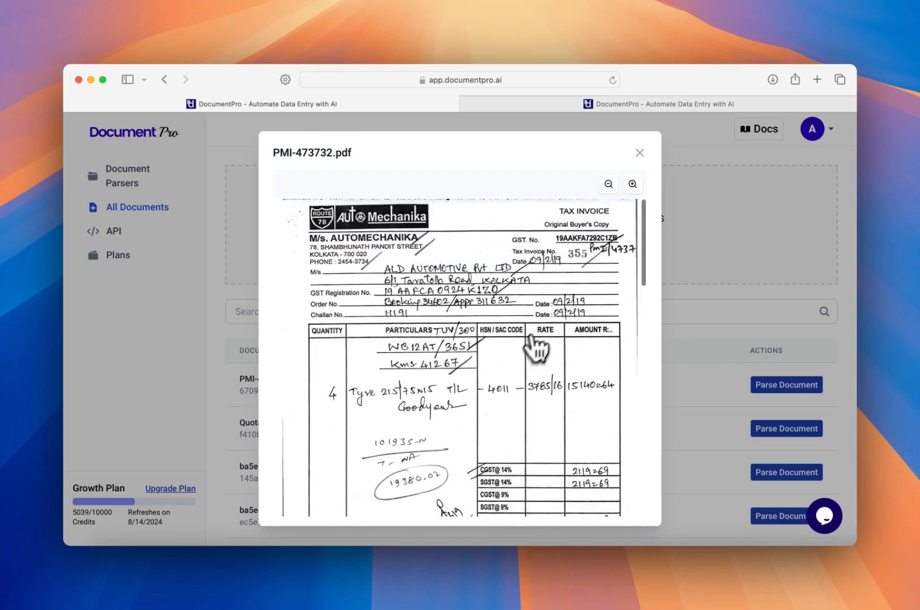
left_click(639, 152)
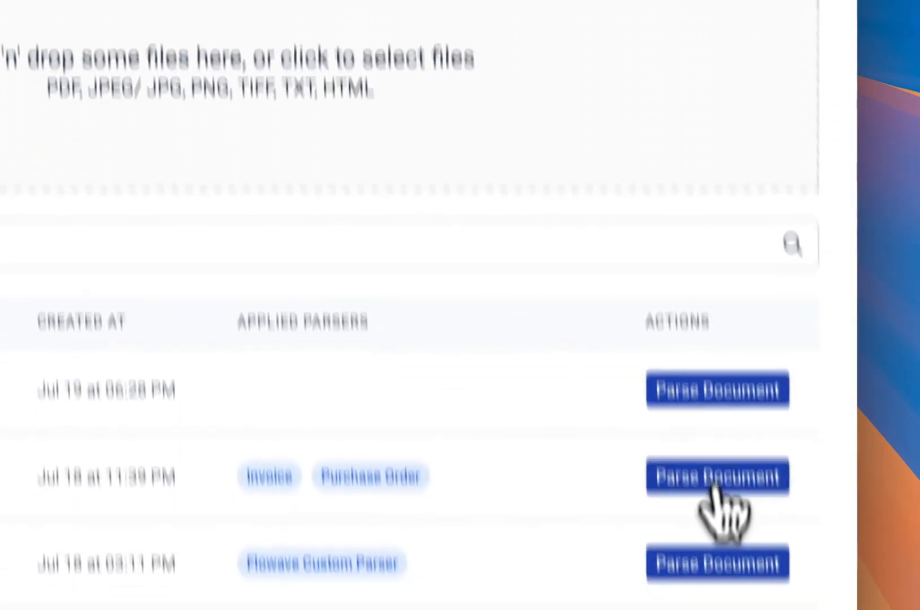
- Start a new parser while choosing how to parse PMI-473732.pdf, basing it on the pre-built Invoice template
left_click(702, 264)
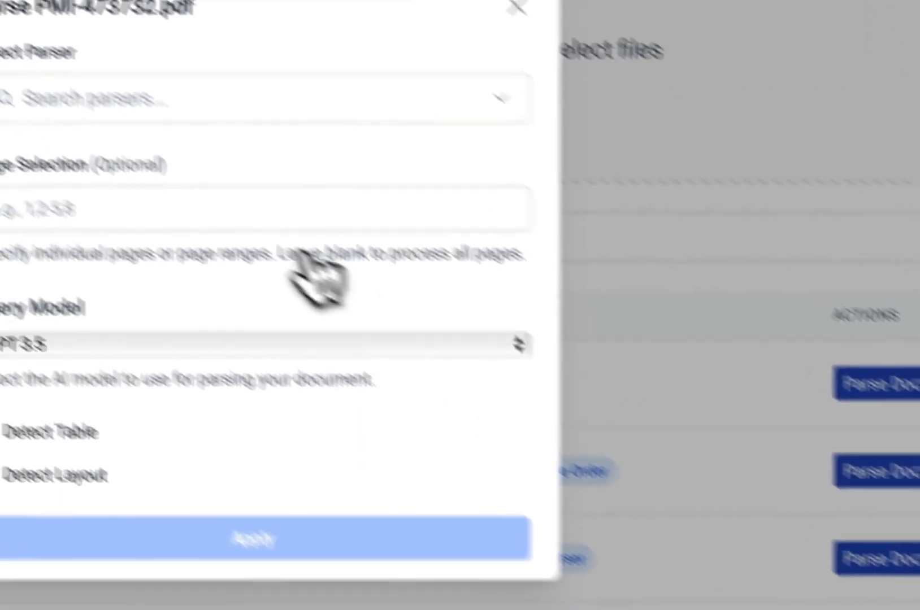
left_click(146, 5)
scroll(30, 288, "down", 1)
scroll(298, 469, "down", 2)
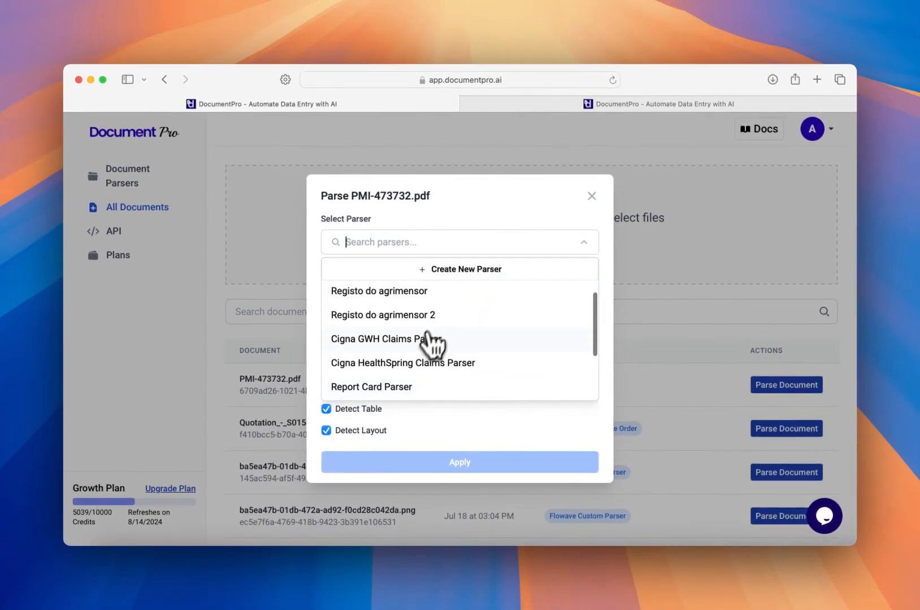
scroll(432, 348, "up", 3)
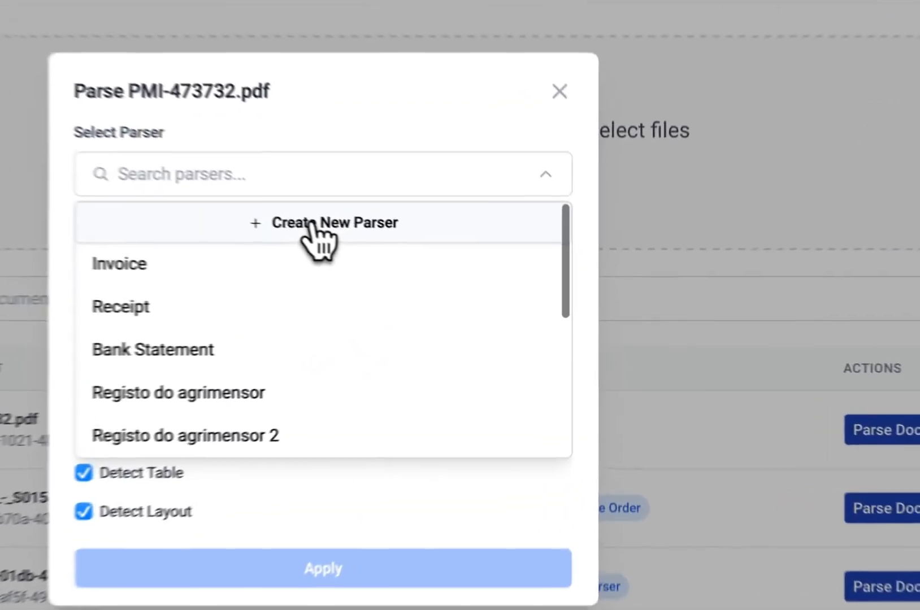
left_click(448, 272)
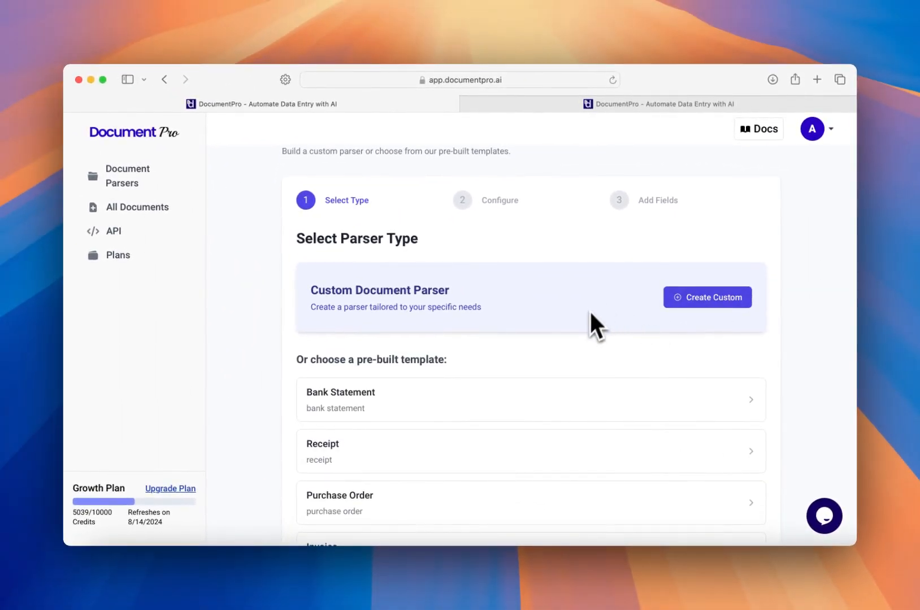
scroll(588, 316, "down", 5)
left_click(584, 329)
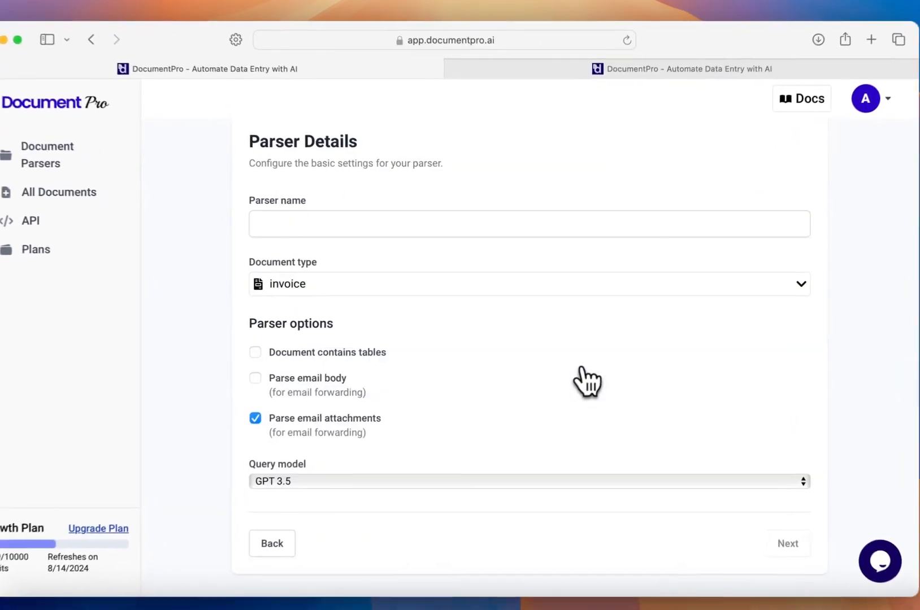
- Name the parser Demo Invoice Parser, mark the document as containing tables, set the query model to GPT 4, and continue to the fields
left_click(402, 225)
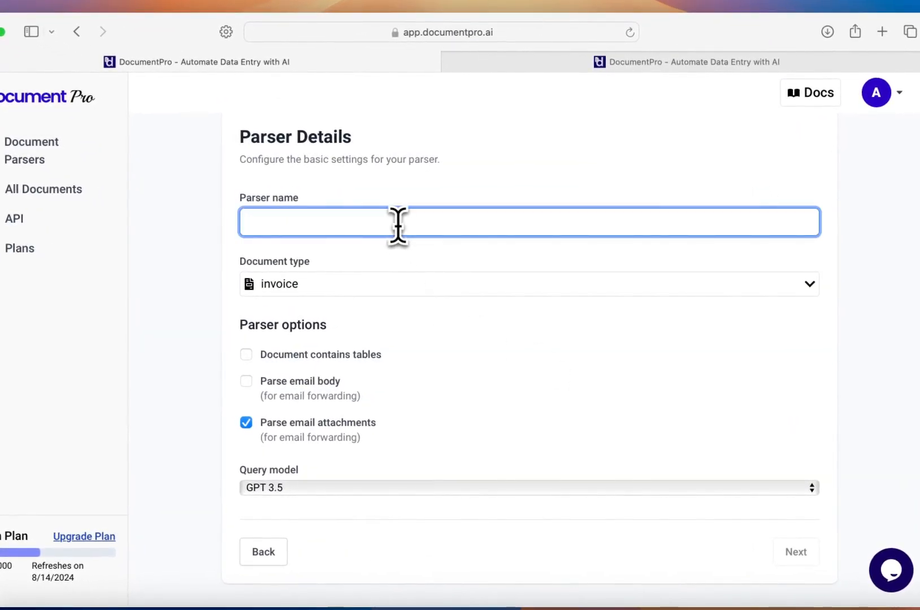
type("Demo Invoice Parser")
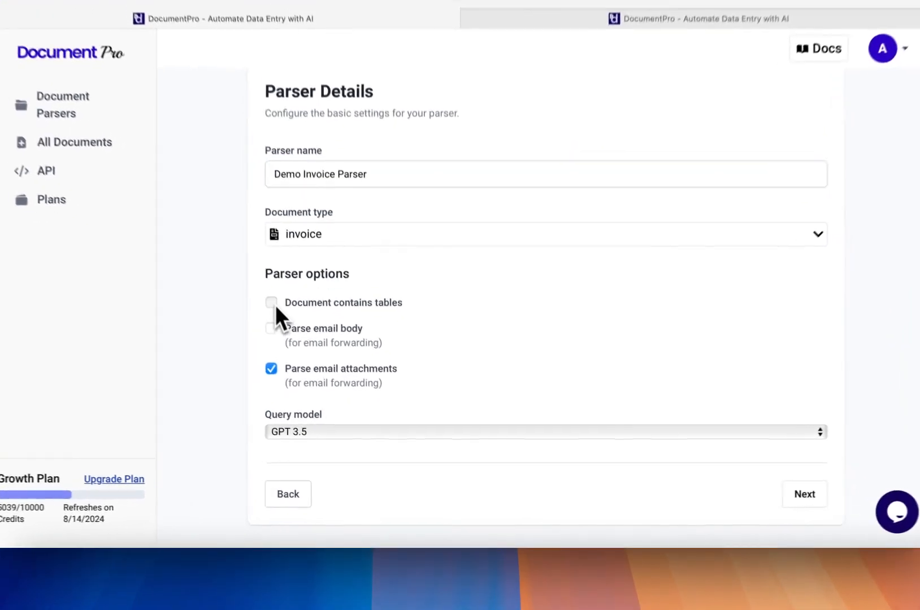
left_click(302, 341)
left_click(373, 426)
left_click(362, 450)
left_click(640, 454)
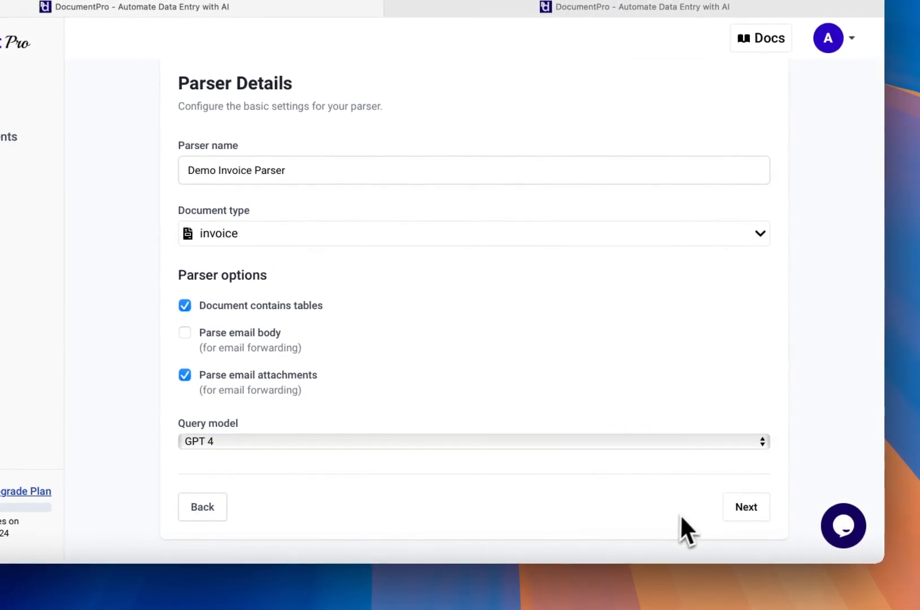
left_click(763, 517)
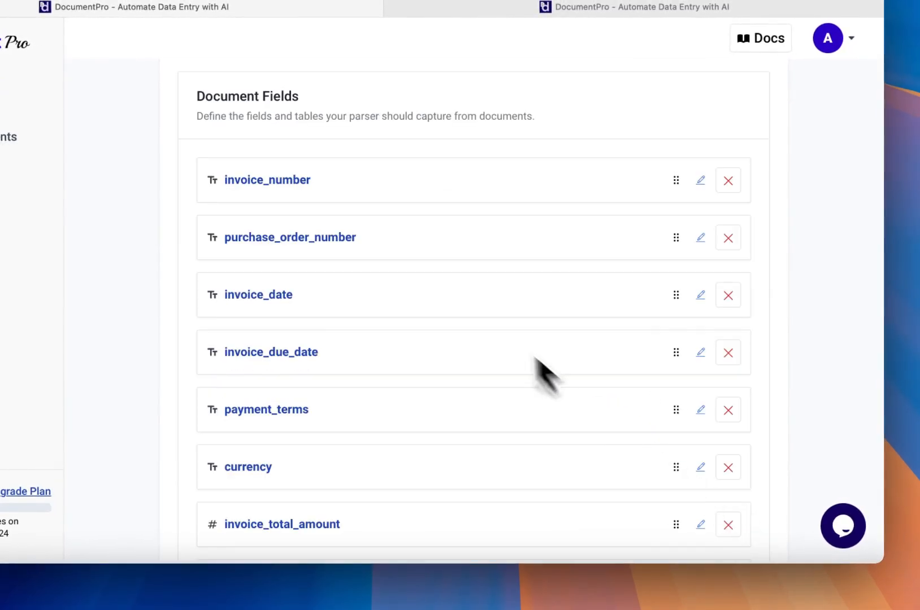
- Remove the purchase_order_number, invoice_due_date, payment_terms and currency fields from the parser
scroll(486, 333, "down", 1)
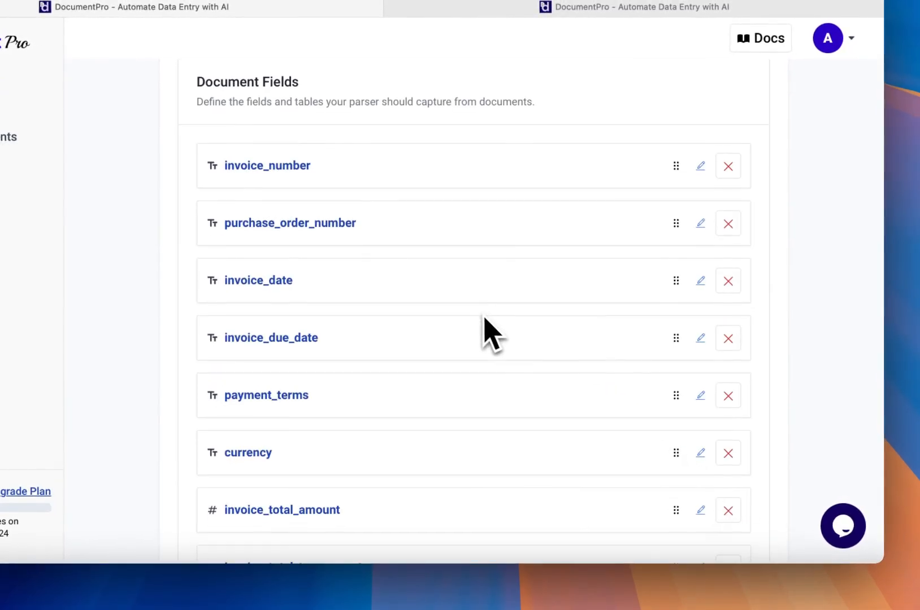
left_click(729, 224)
left_click(729, 281)
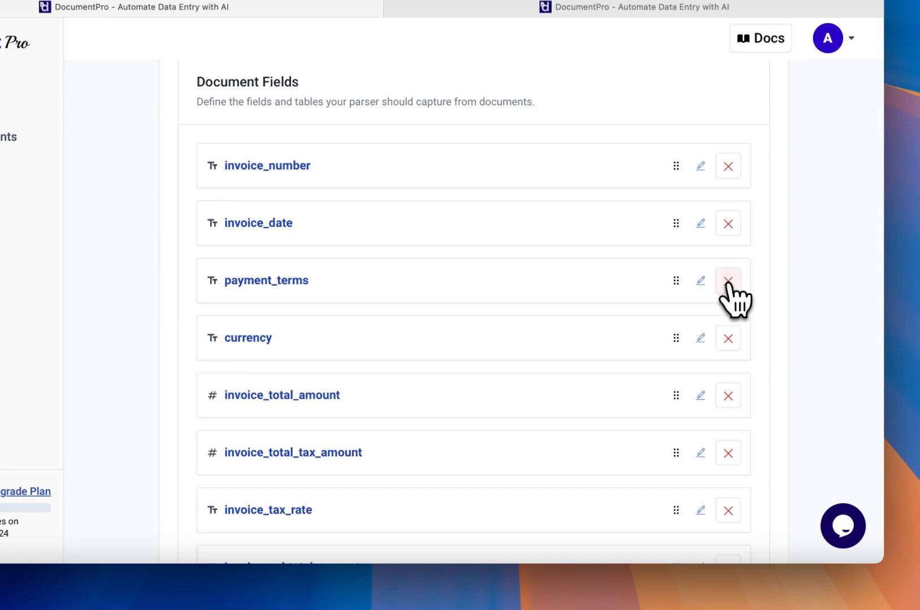
scroll(730, 288, "down", 1)
left_click(729, 259)
left_click(728, 259)
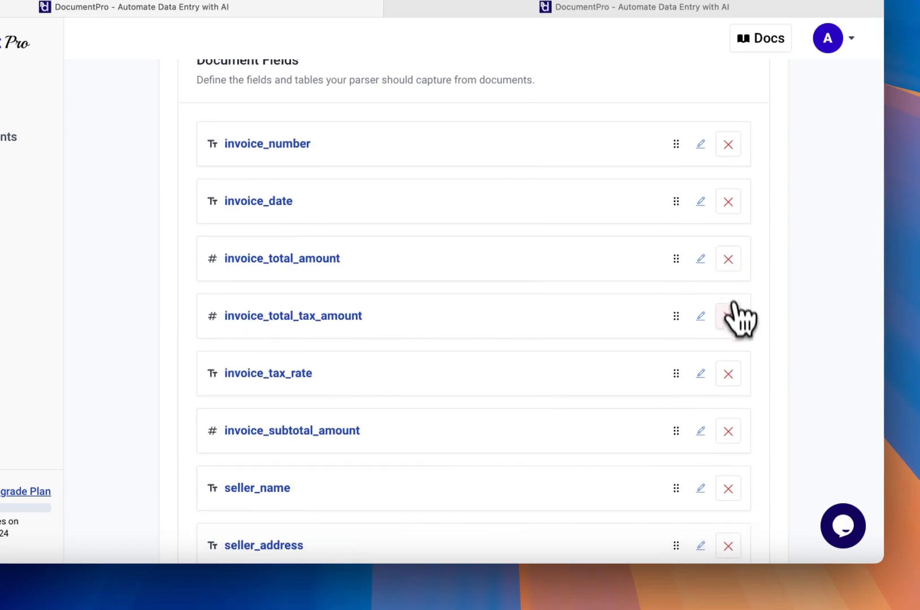
- Remove the invoice_total_tax_amount, invoice_tax_rate and invoice_subtotal_amount fields, every seller field except seller_name, and all buyer fields
left_click(730, 319)
scroll(734, 327, "down", 1)
left_click(728, 298)
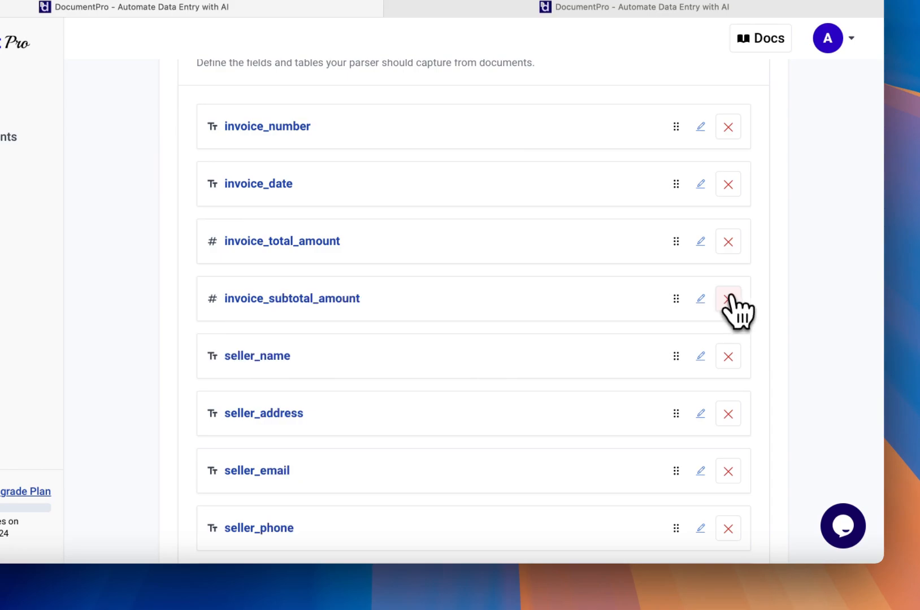
left_click(728, 299)
scroll(730, 300, "down", 1)
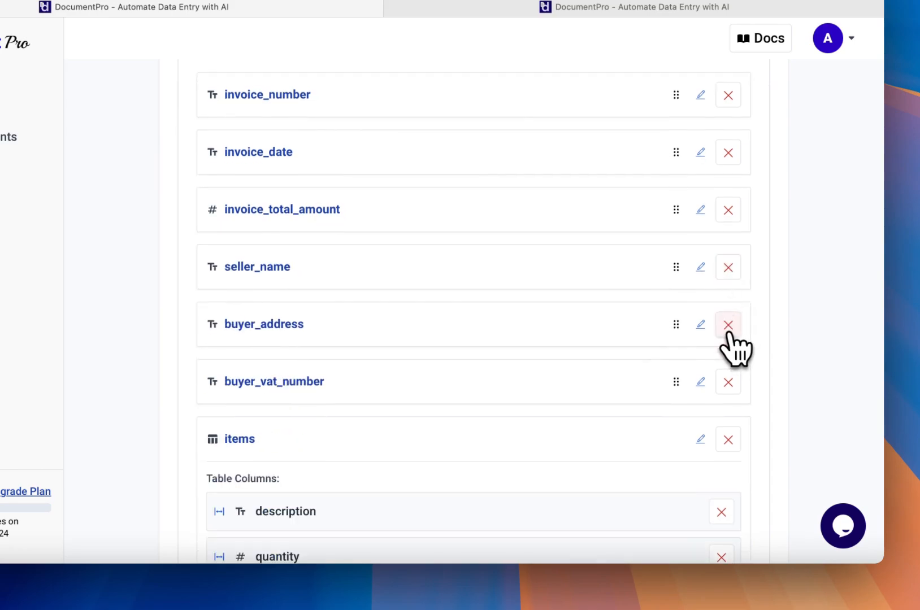
left_click(729, 325)
left_click(729, 325)
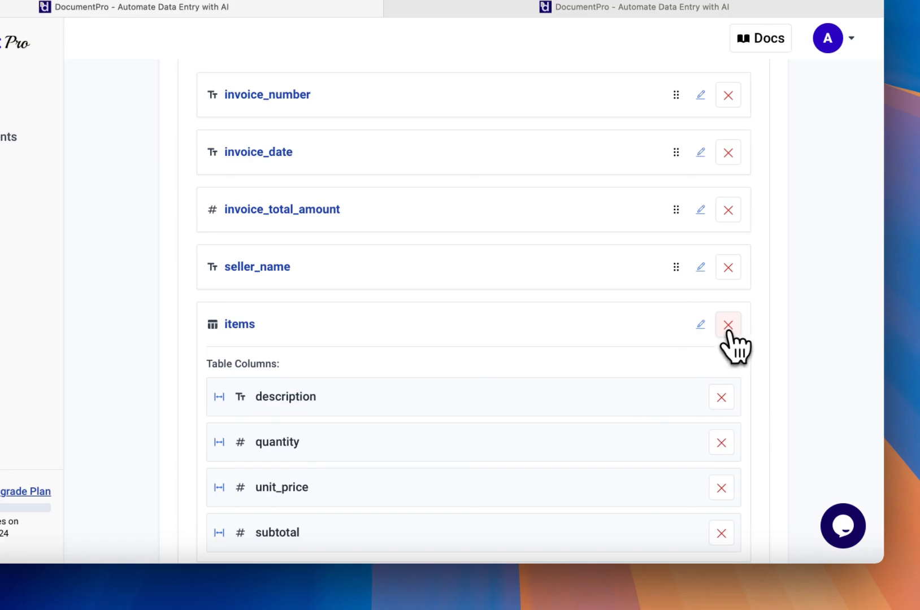
- Add a text field seller_gst_number described as "To the right of seller name", and create the parser
scroll(618, 398, "down", 5)
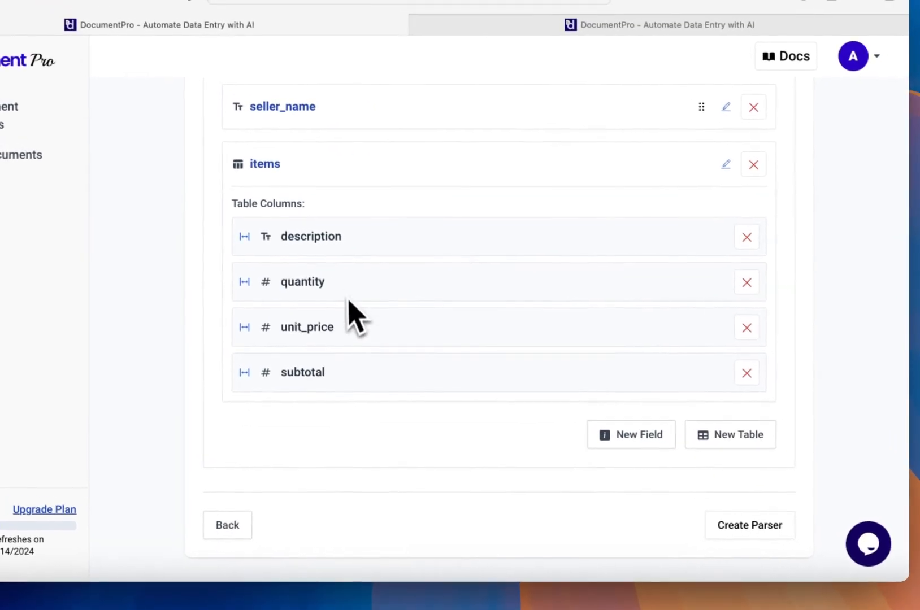
left_click(621, 444)
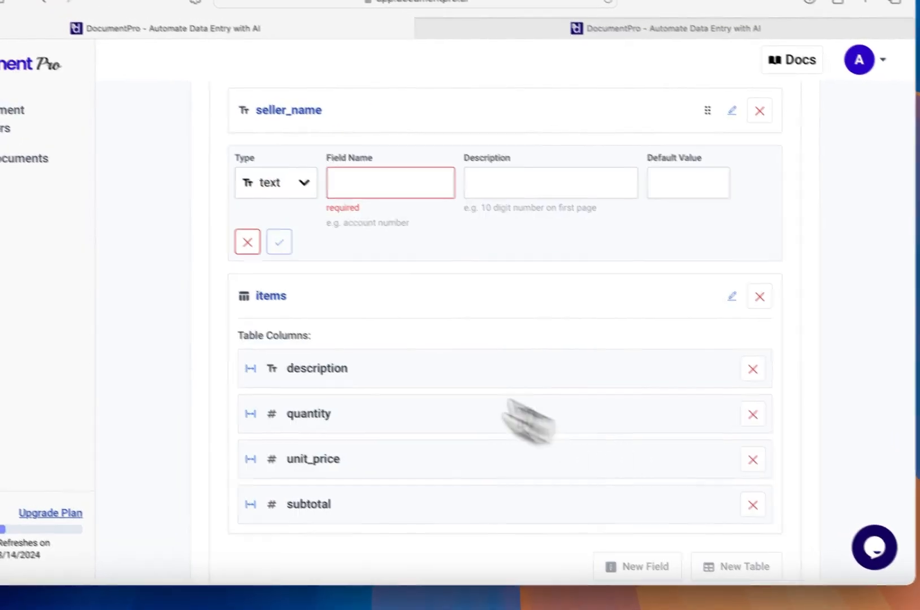
left_click(449, 237)
type("se")
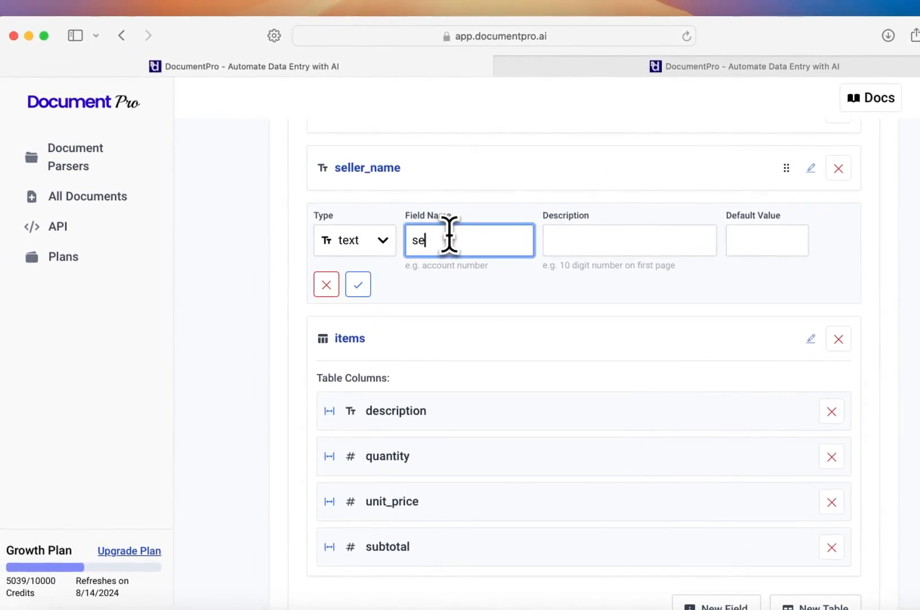
type("ller_gst_number")
key("Tab")
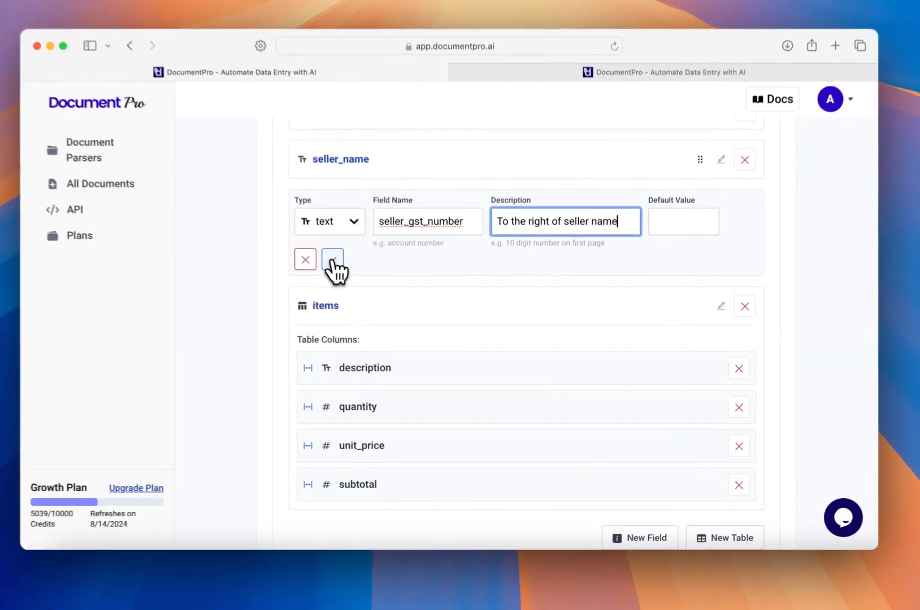
left_click(353, 277)
scroll(549, 452, "down", 2)
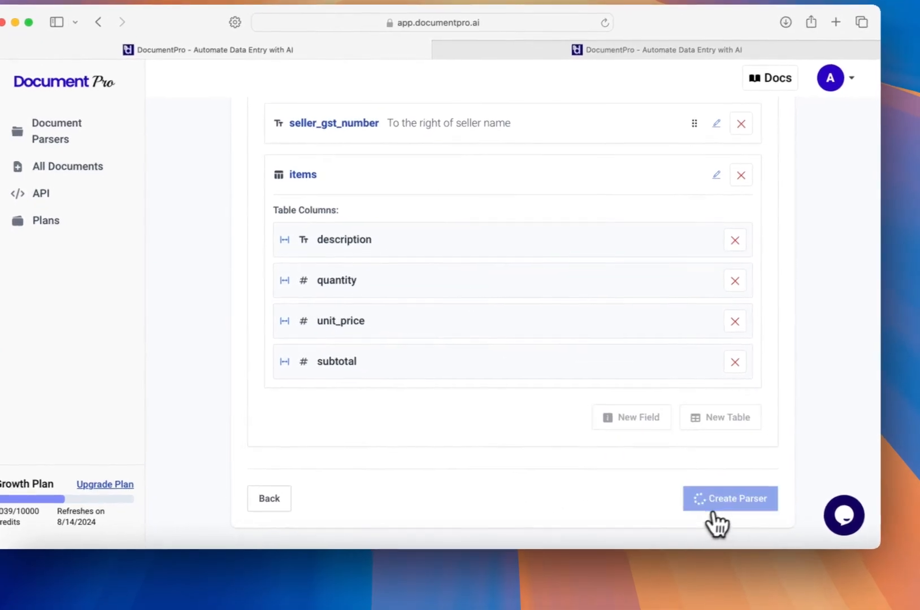
left_click(726, 506)
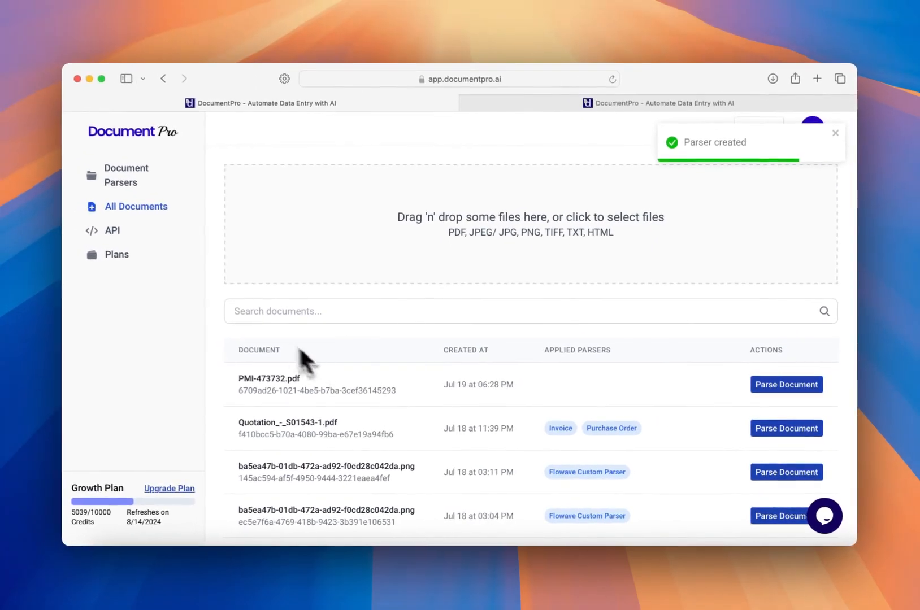
- Parse page 1 of PMI-473732.pdf with the Demo Invoice Parser using the GPT 4 query model
scroll(308, 331, "down", 1)
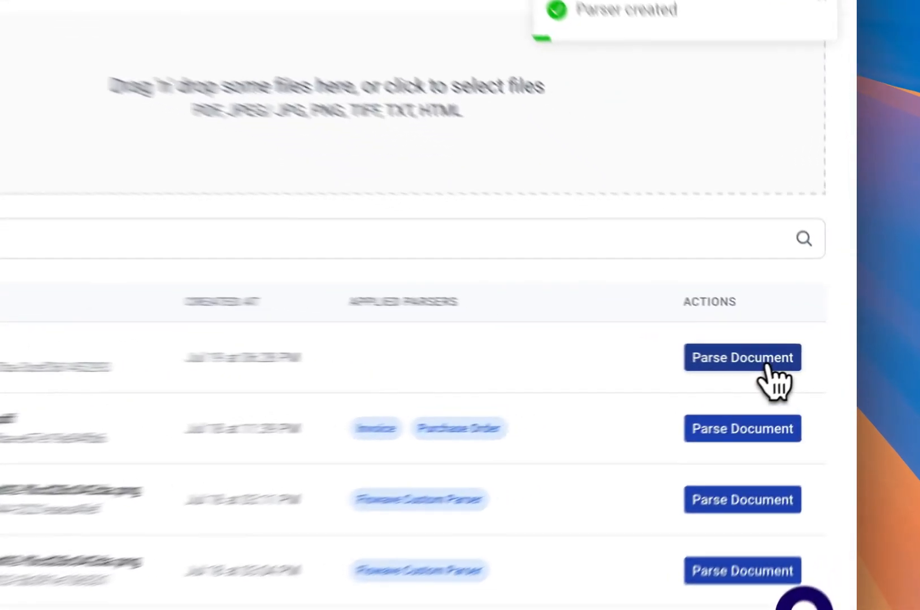
left_click(808, 357)
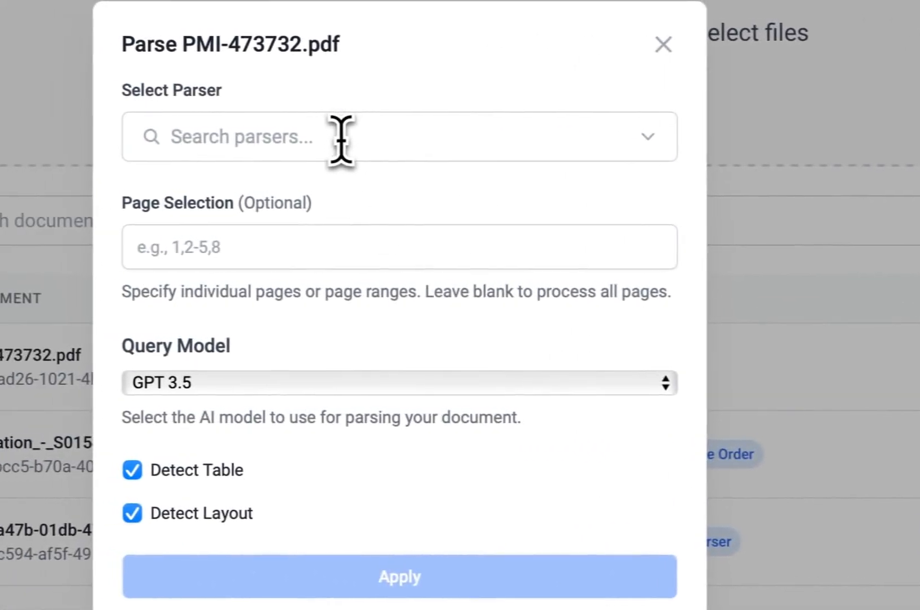
left_click(341, 139)
type("demo")
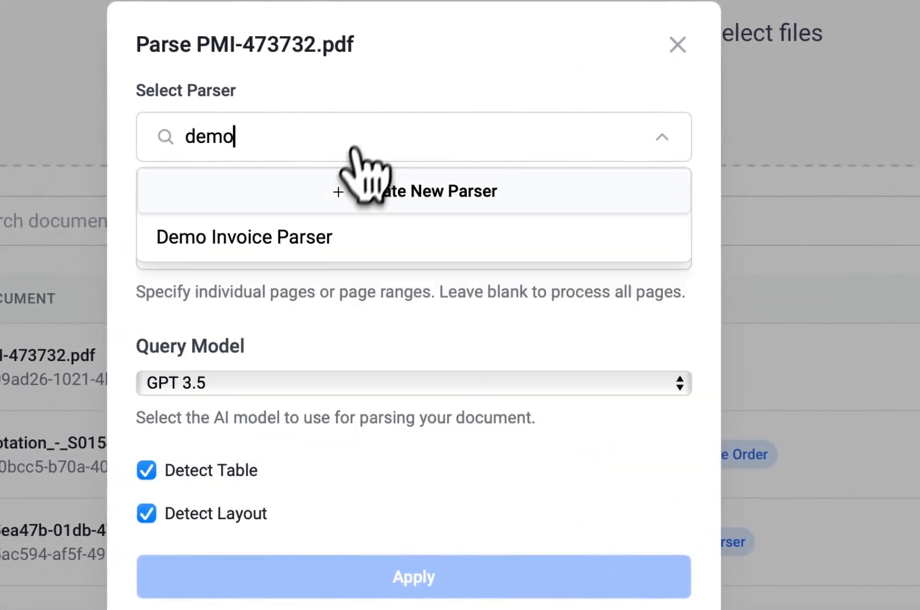
left_click(336, 236)
left_click(276, 263)
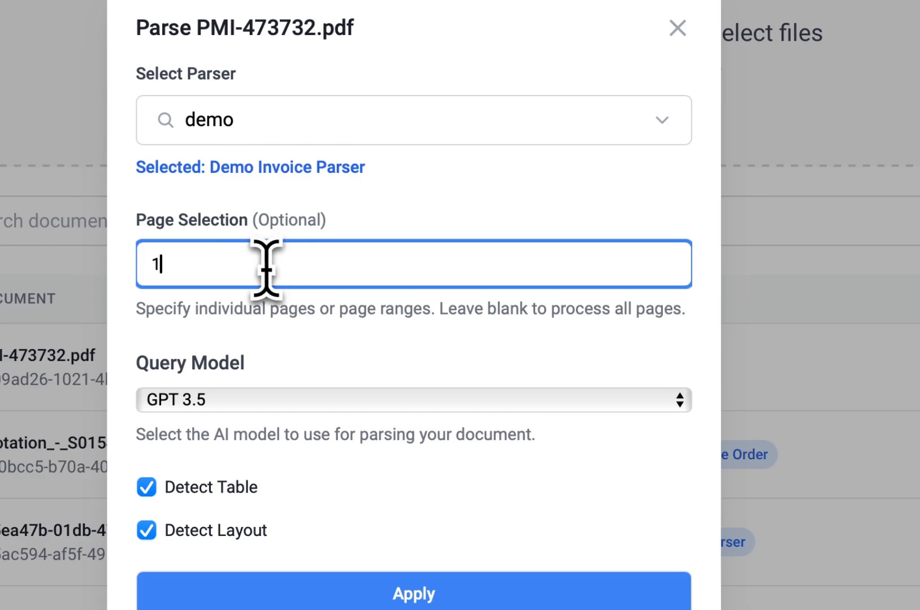
left_click(283, 406)
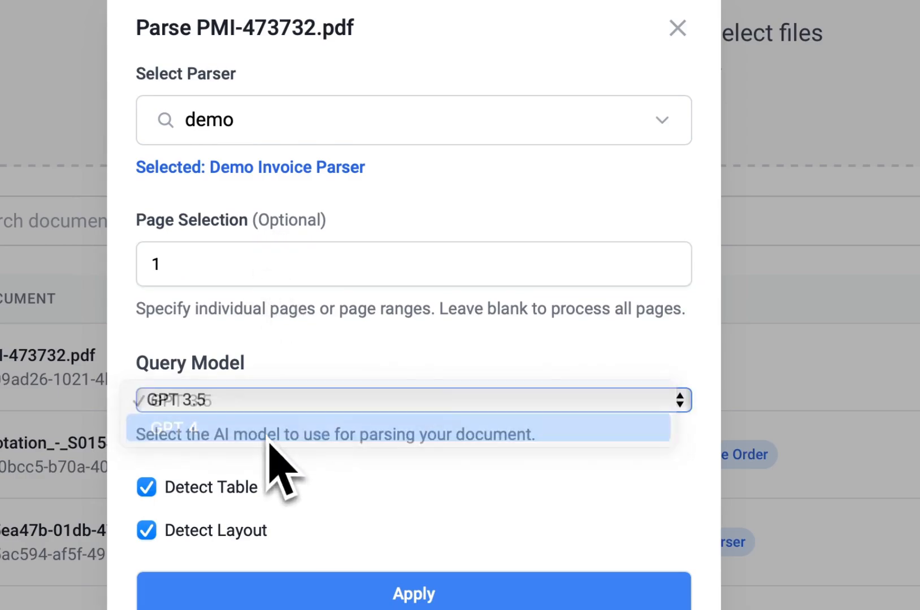
left_click(272, 429)
left_click(464, 340)
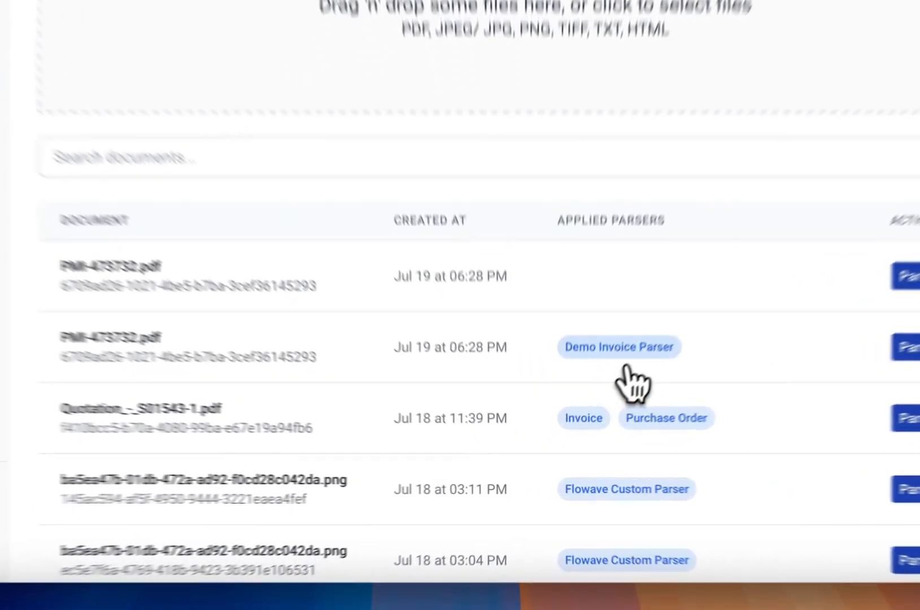
- Open the Demo Invoice Parser's documents, refresh the list and open the parsed result of PMI-473732.pdf
left_click(588, 402)
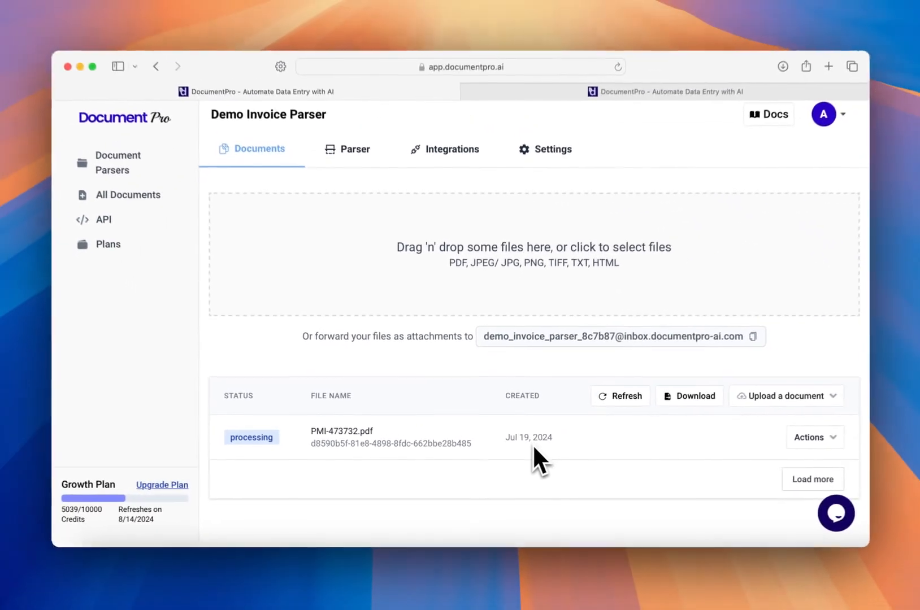
left_click(615, 398)
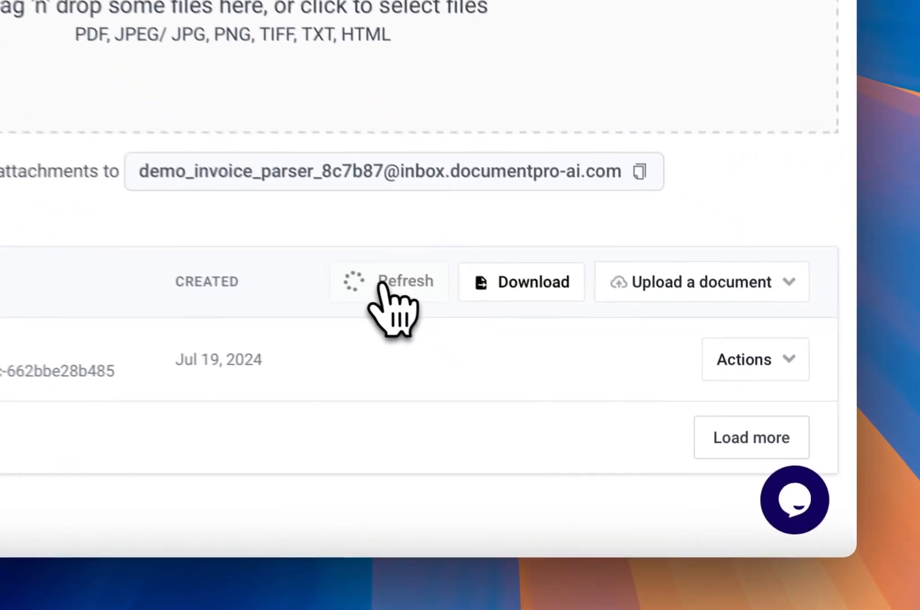
left_click(818, 411)
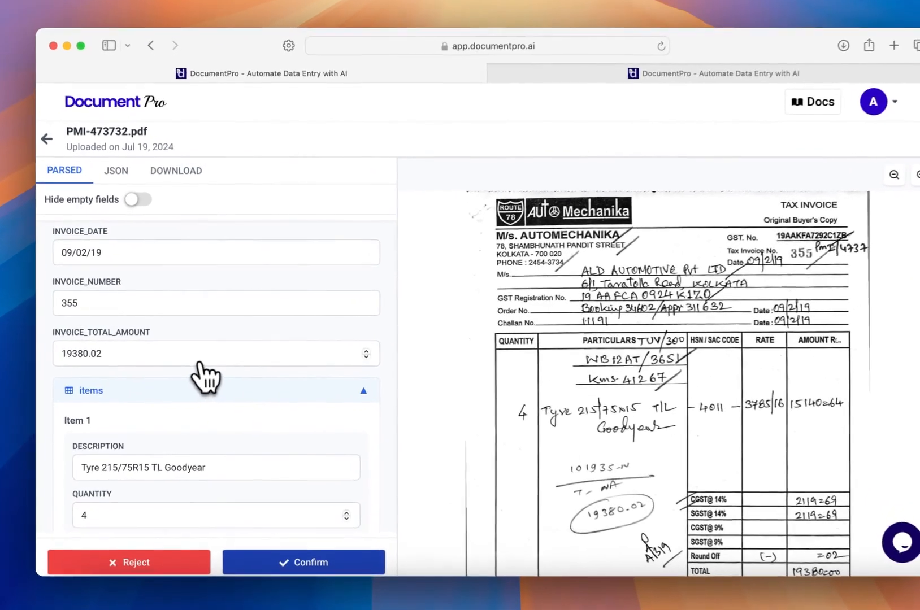
- Examine the extracted invoice, line item and seller fields against the handwritten invoice
scroll(209, 374, "down", 2)
scroll(204, 374, "up", 2)
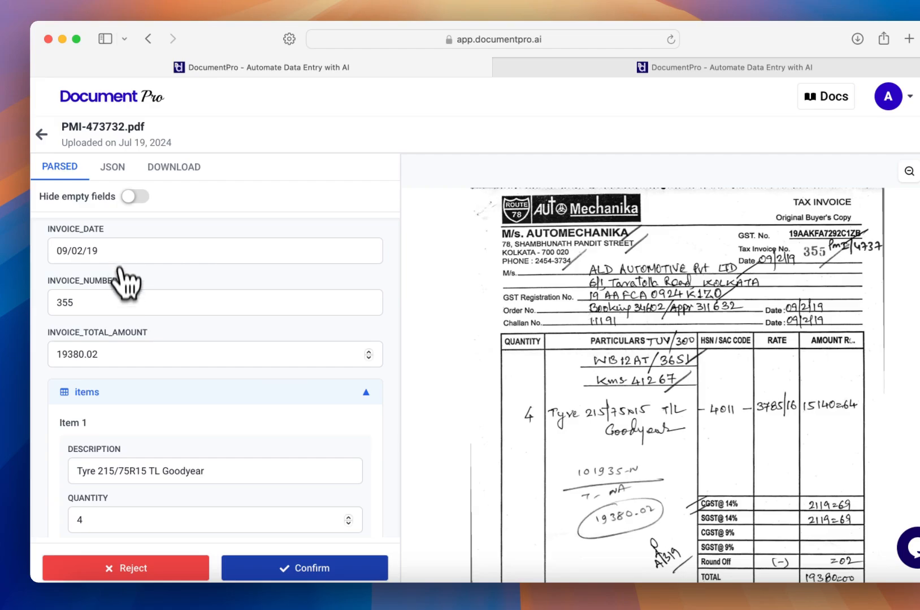
scroll(127, 316, "down", 2)
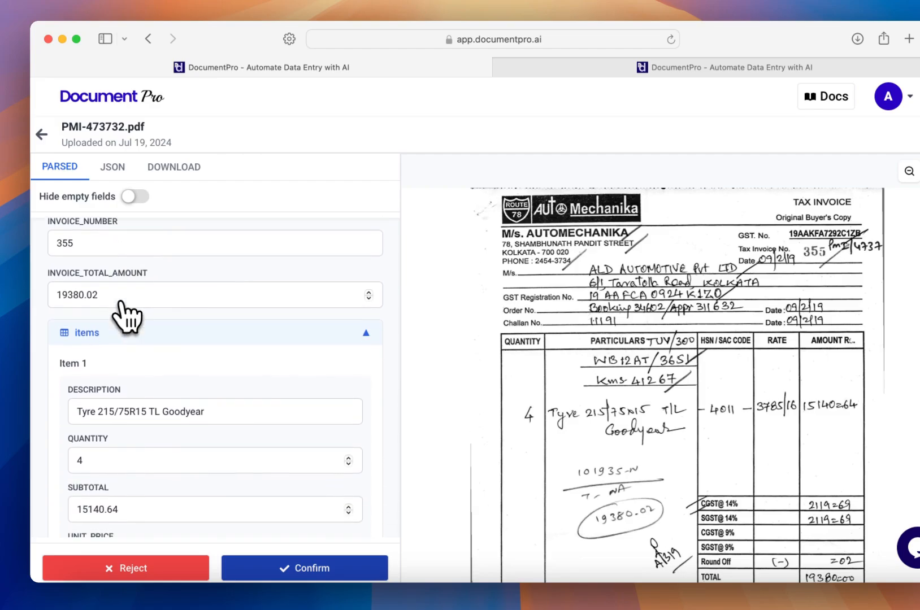
scroll(549, 461, "down", 3)
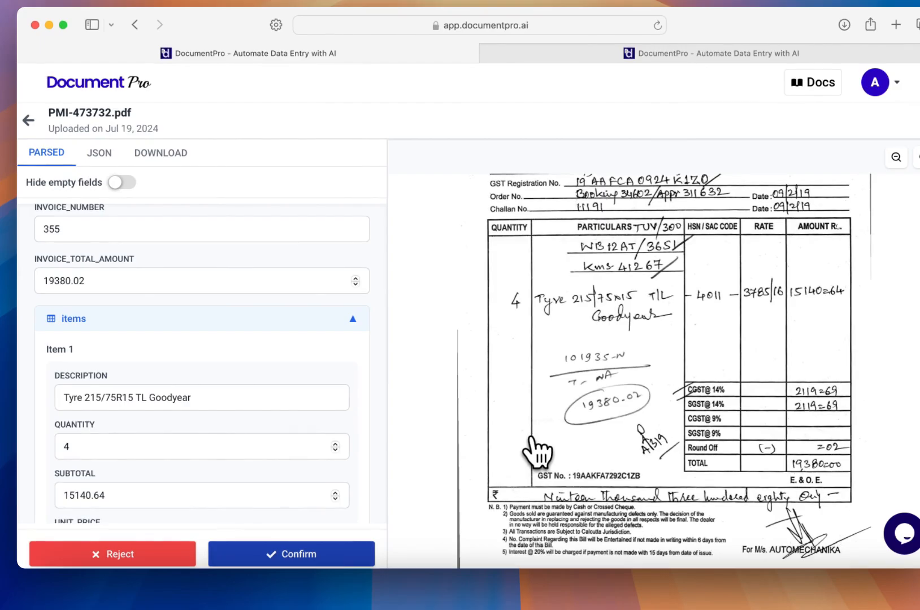
scroll(137, 382, "down", 3)
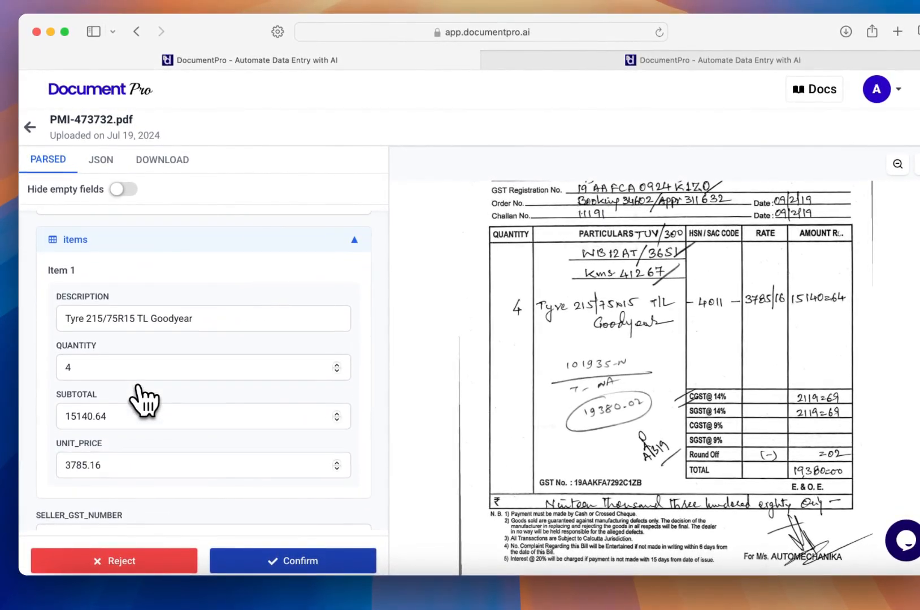
scroll(293, 413, "down", 1)
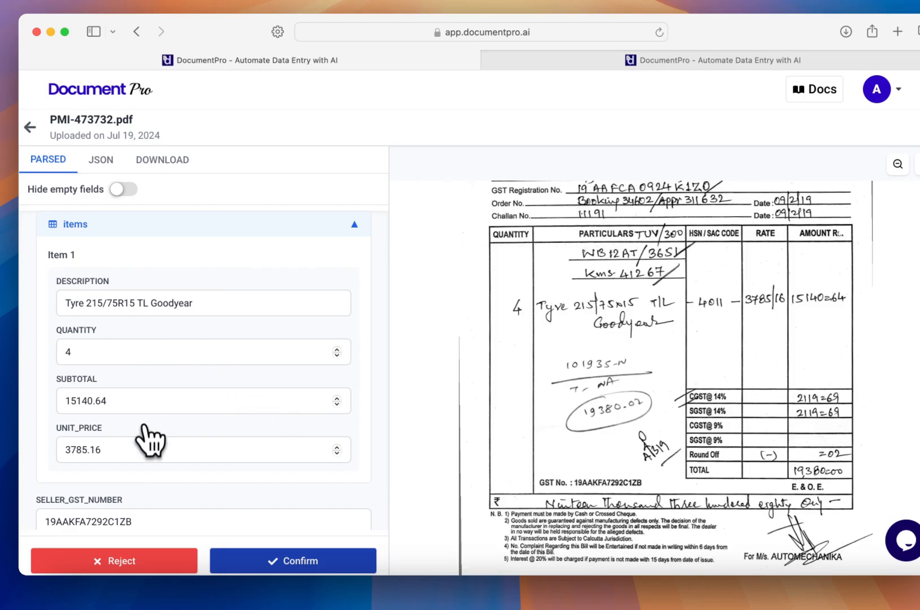
scroll(150, 439, "down", 2)
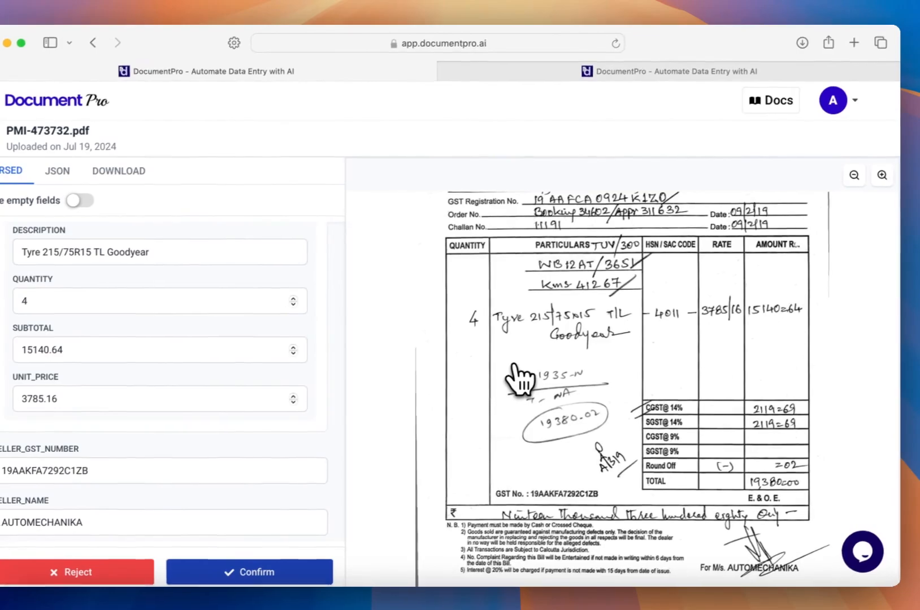
scroll(515, 378, "up", 4)
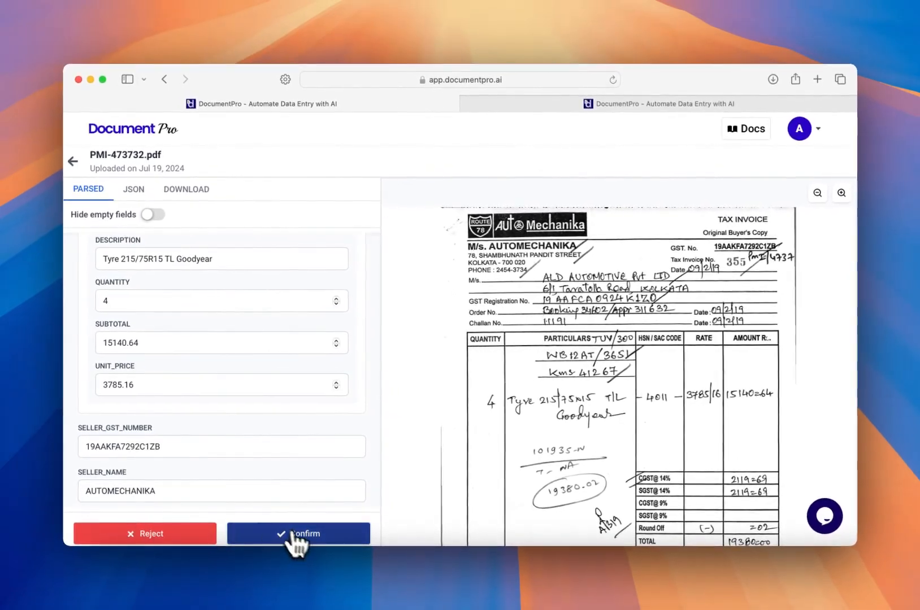
- Confirm the parsed data and download all fields as a CSV file with the single row layout
left_click(294, 534)
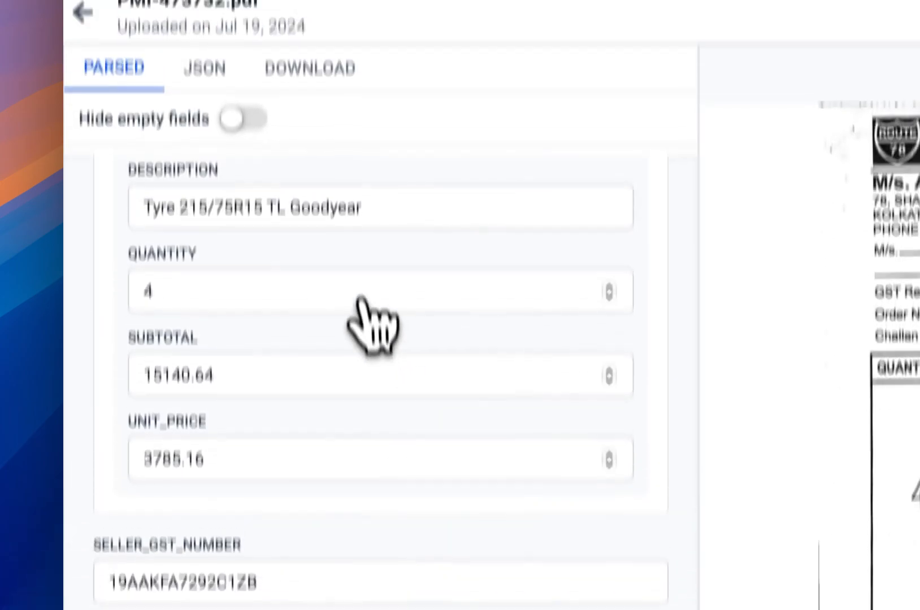
left_click(304, 153)
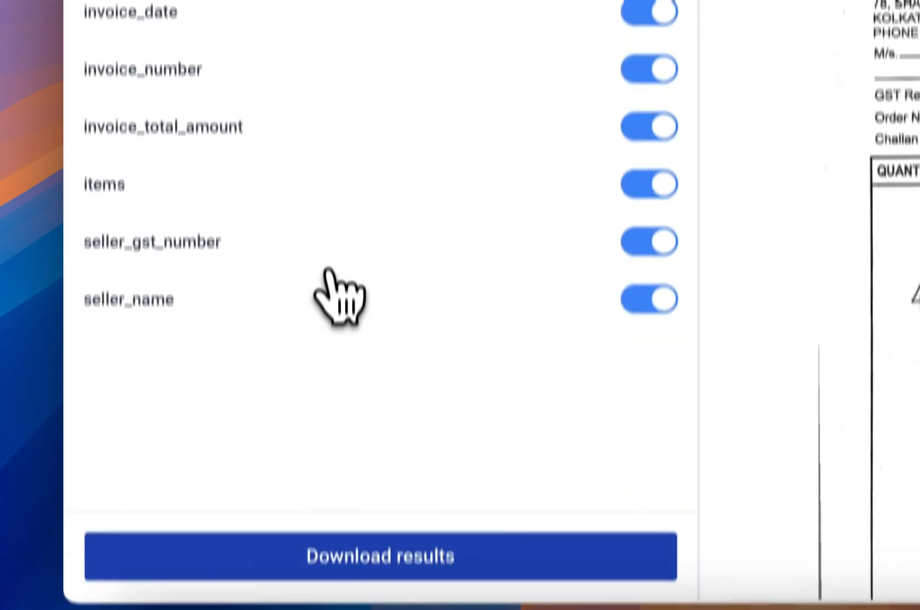
left_click(339, 506)
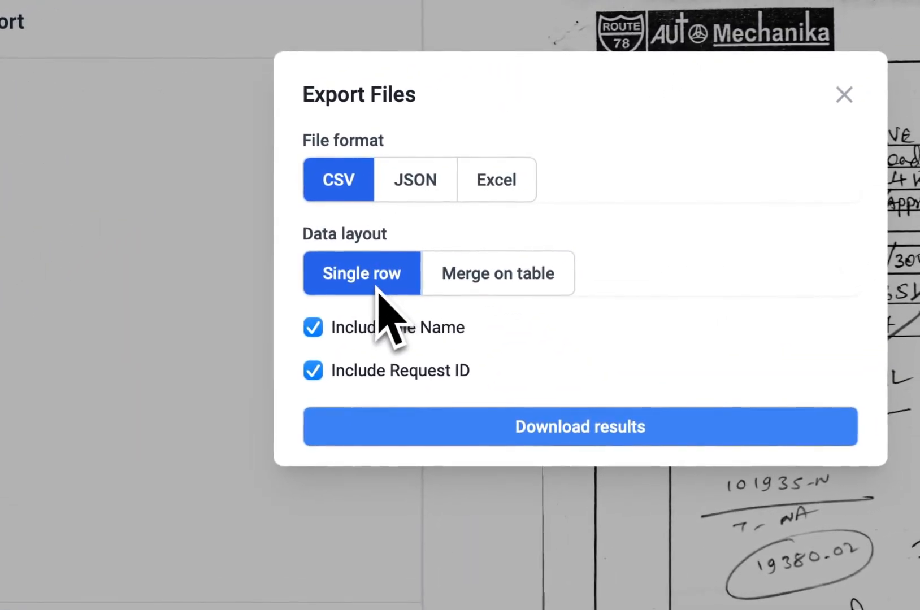
left_click(411, 427)
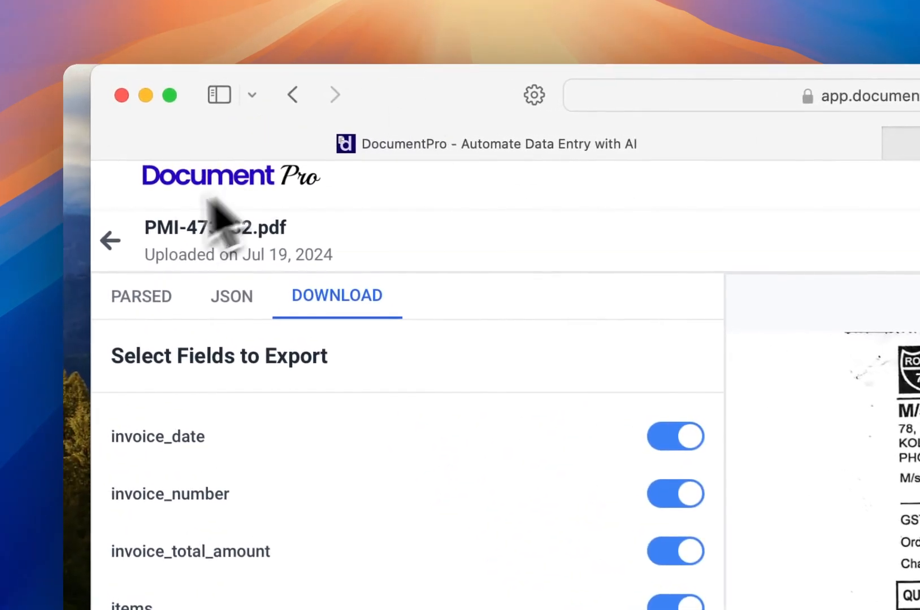
- Return to all documents and upload WM_Invoice-1.pdf and RS_Invoice-1.pdf
left_click(73, 152)
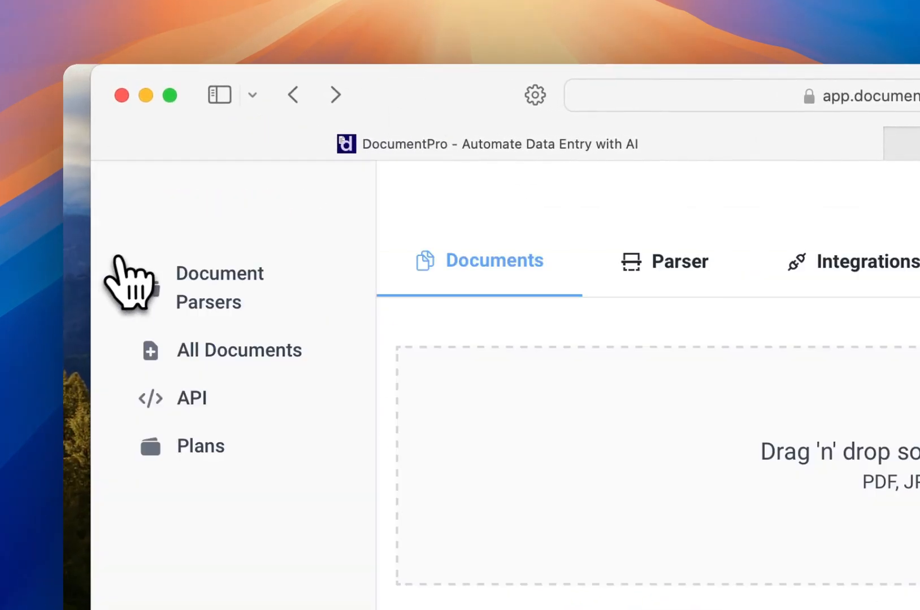
left_click(229, 336)
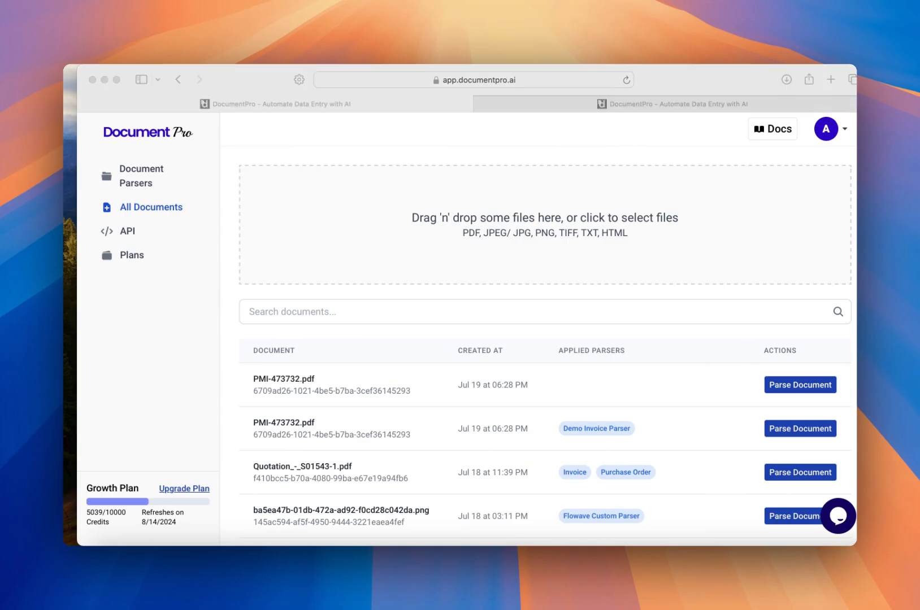
left_click_drag(457, 335, 512, 208)
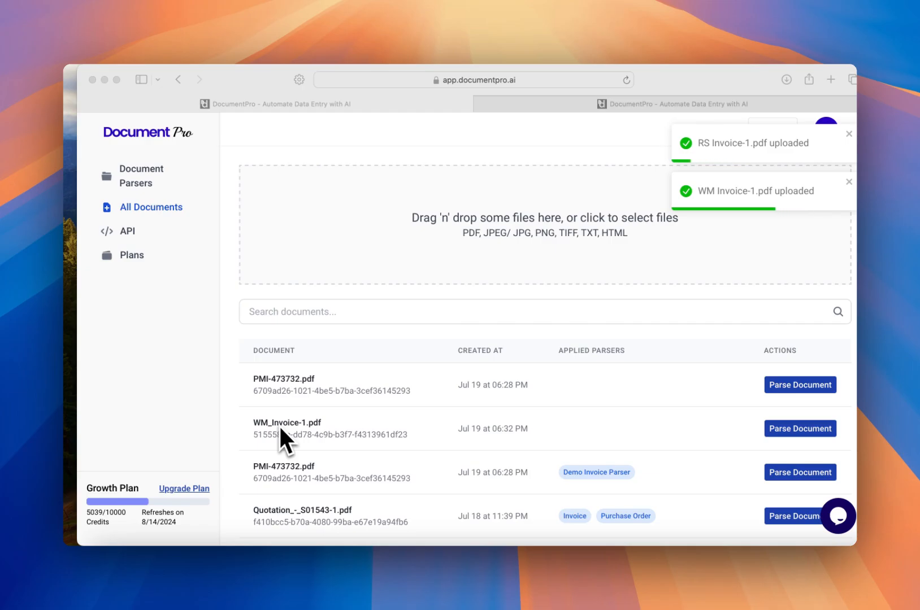
- Preview both pages of WM_Invoice-1.pdf, including its details of service, and close the preview
scroll(286, 443, "down", 1)
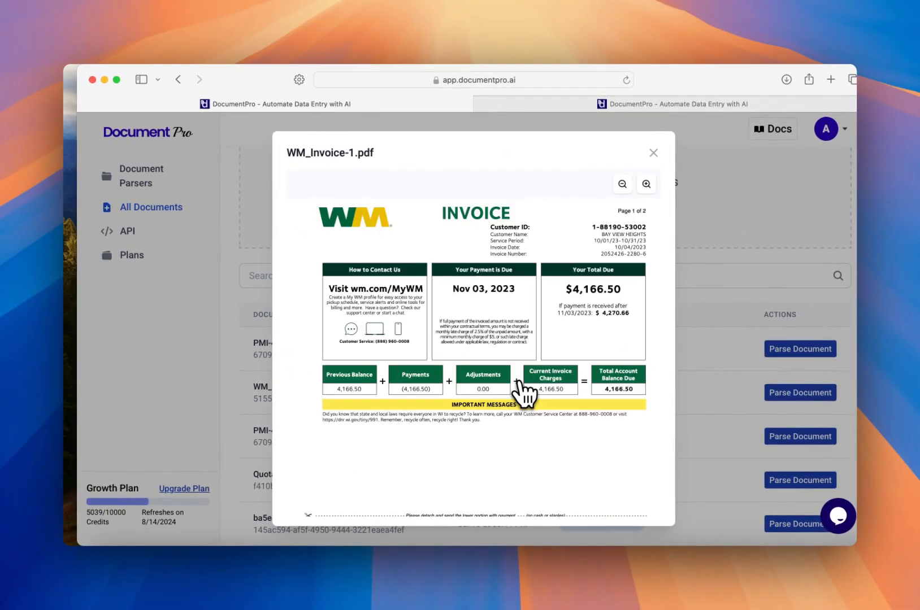
scroll(487, 429, "down", 15)
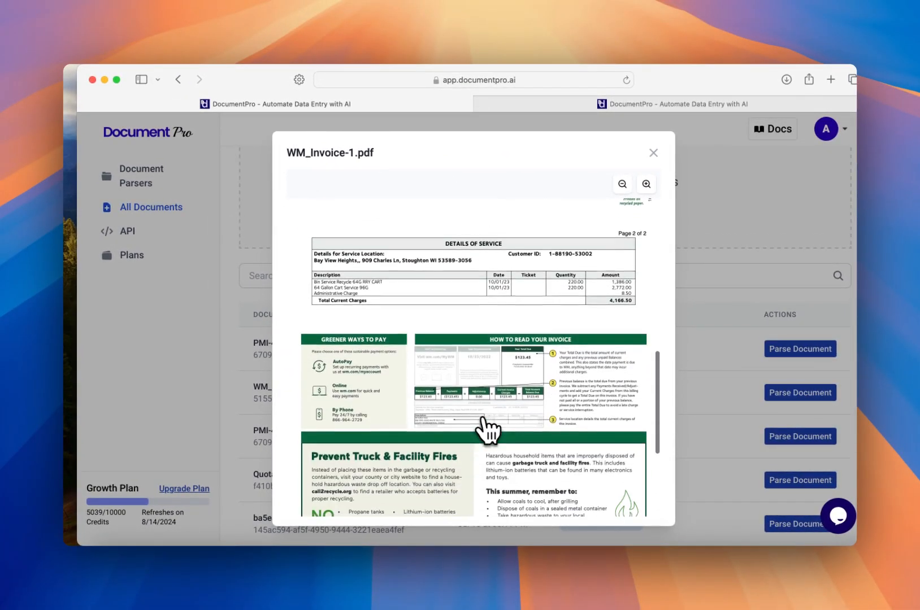
scroll(487, 431, "down", 2)
left_click(654, 153)
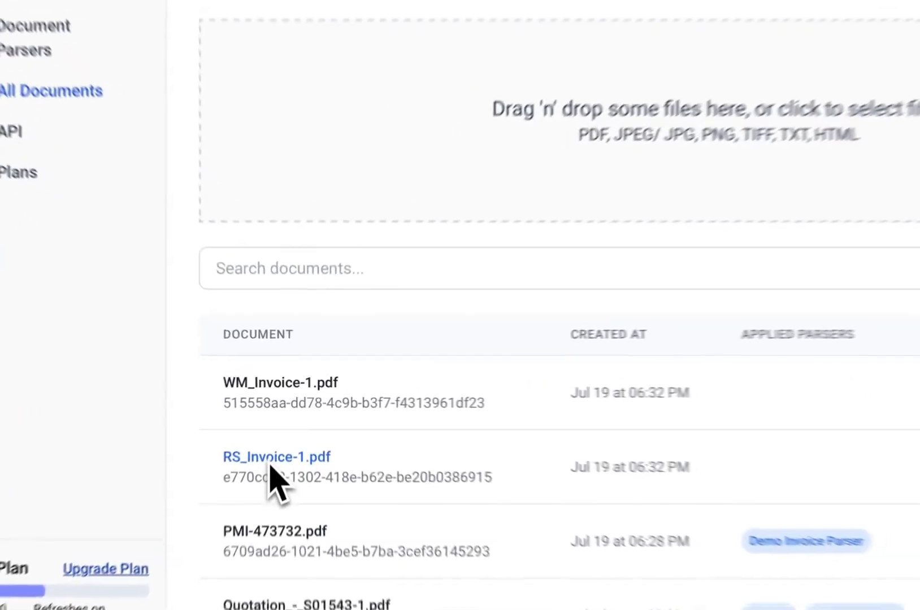
- Preview the charges and payment section of RS_Invoice-1.pdf and close the preview
left_click(271, 465)
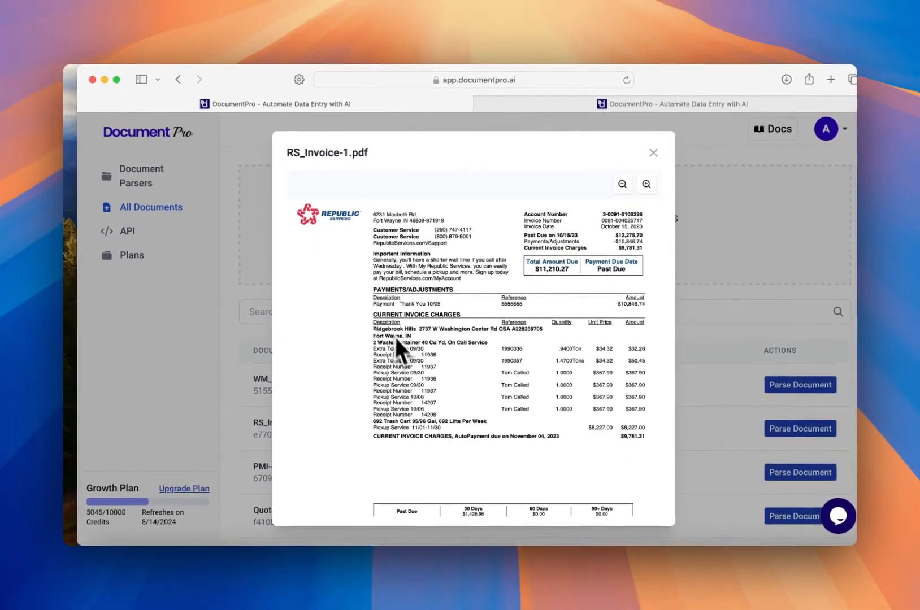
scroll(403, 349, "down", 5)
scroll(403, 349, "down", 3)
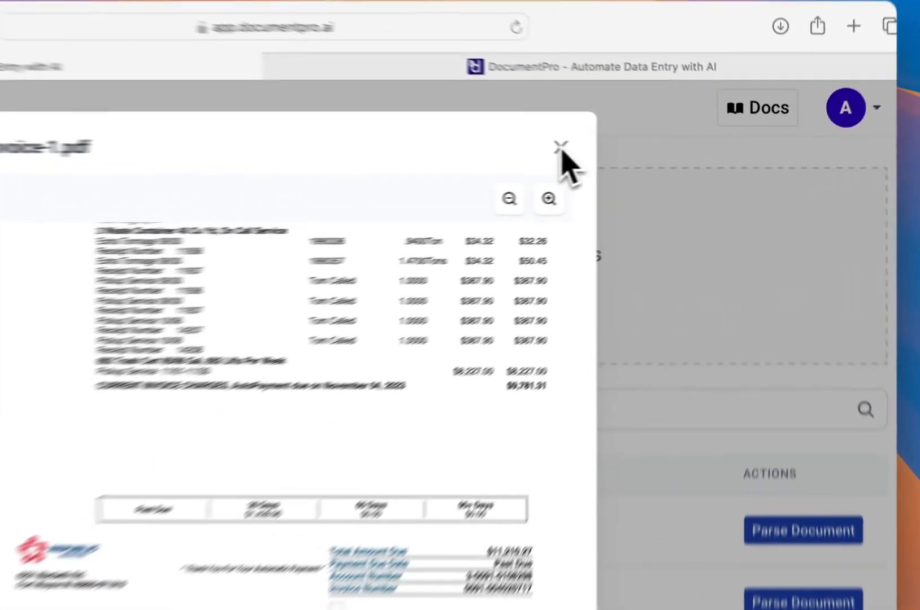
left_click(653, 153)
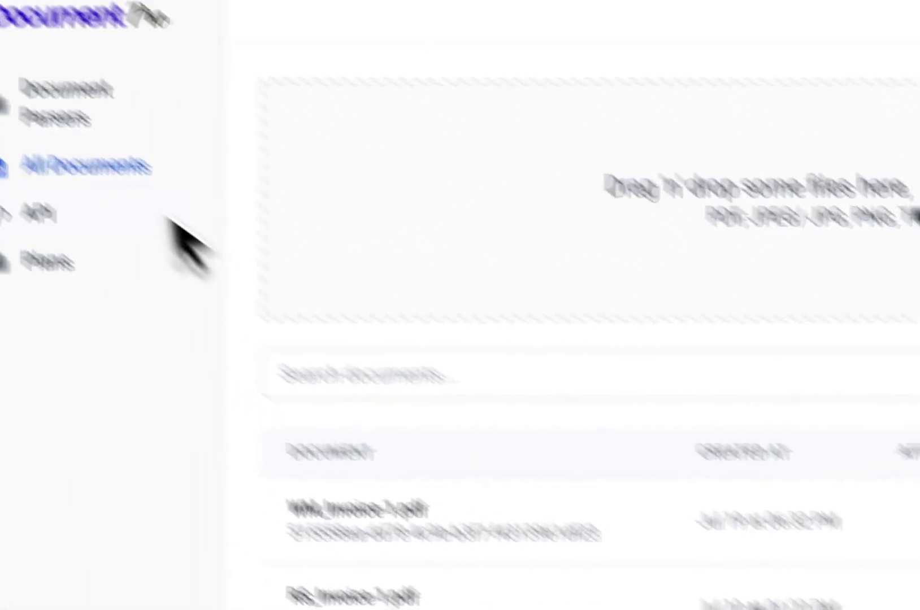
- Search the document parsers for "waste" and for "rep" to find the two vendor-specific invoice parsers
left_click(185, 248)
left_click(588, 223)
type("was")
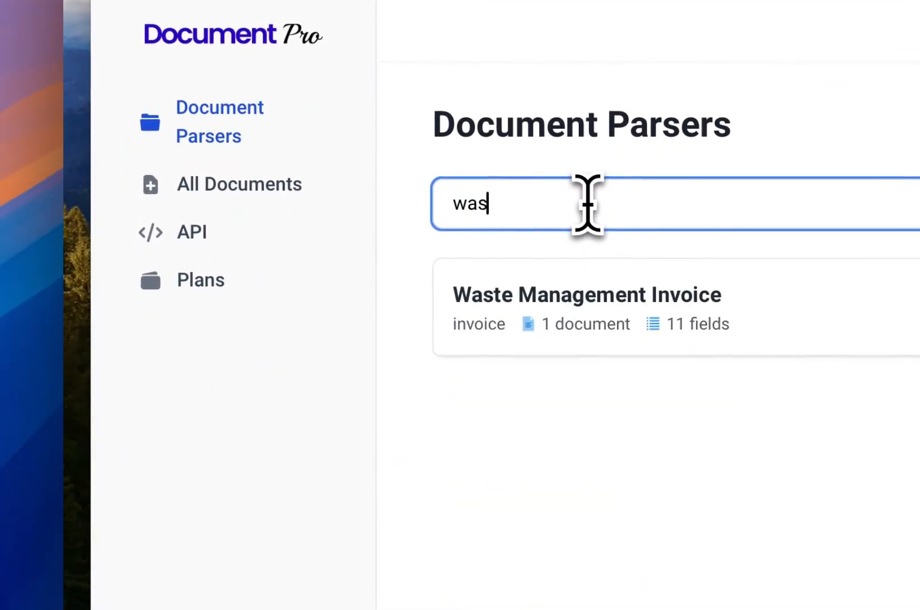
type("terep")
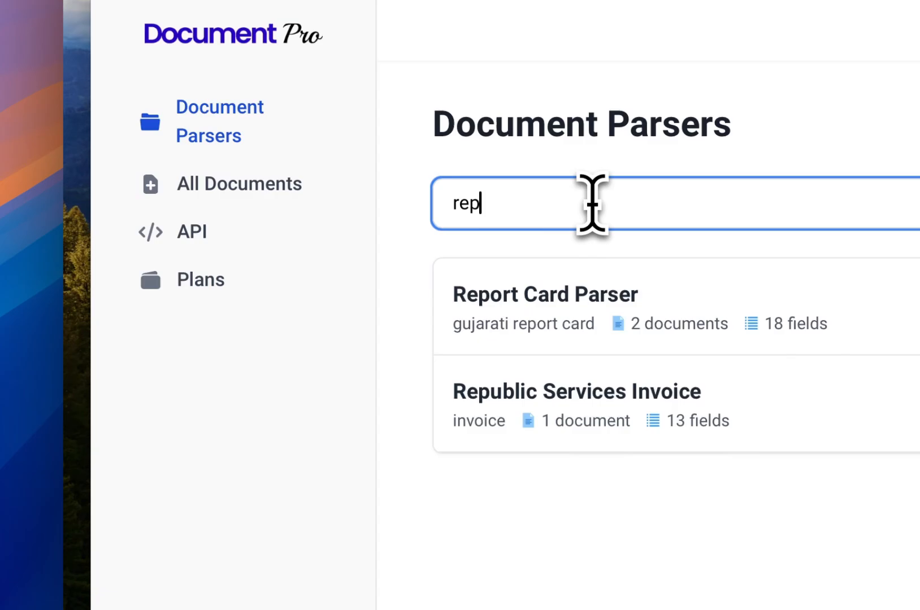
- Start a new custom parser while choosing a parser for WM_Invoice-1.pdf, and name it Vendor Classification
left_click(265, 178)
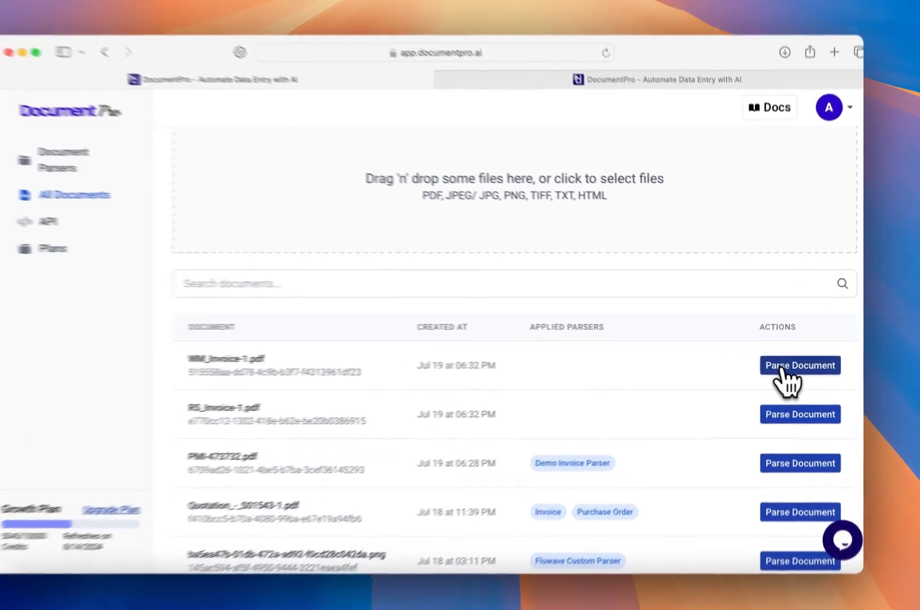
left_click(783, 363)
left_click(511, 250)
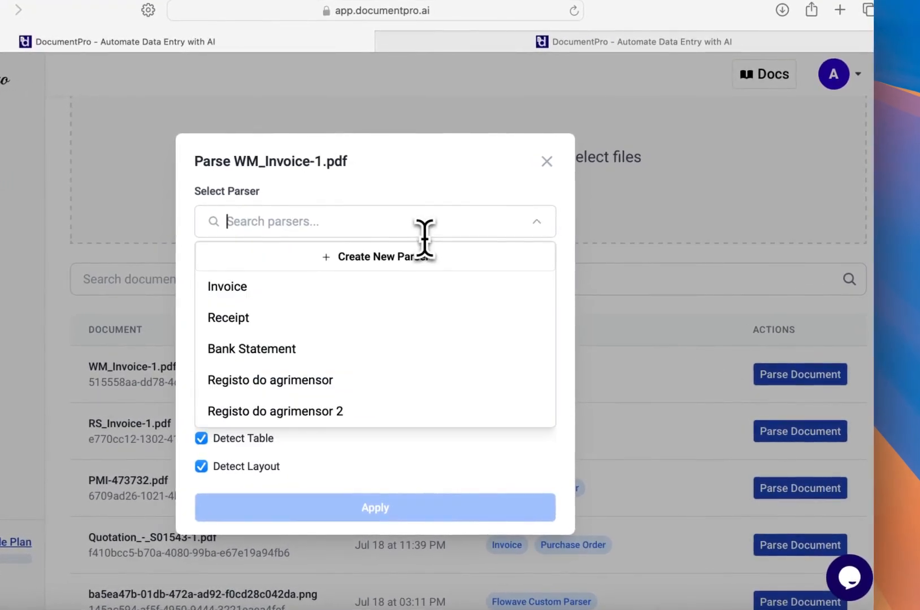
left_click(397, 268)
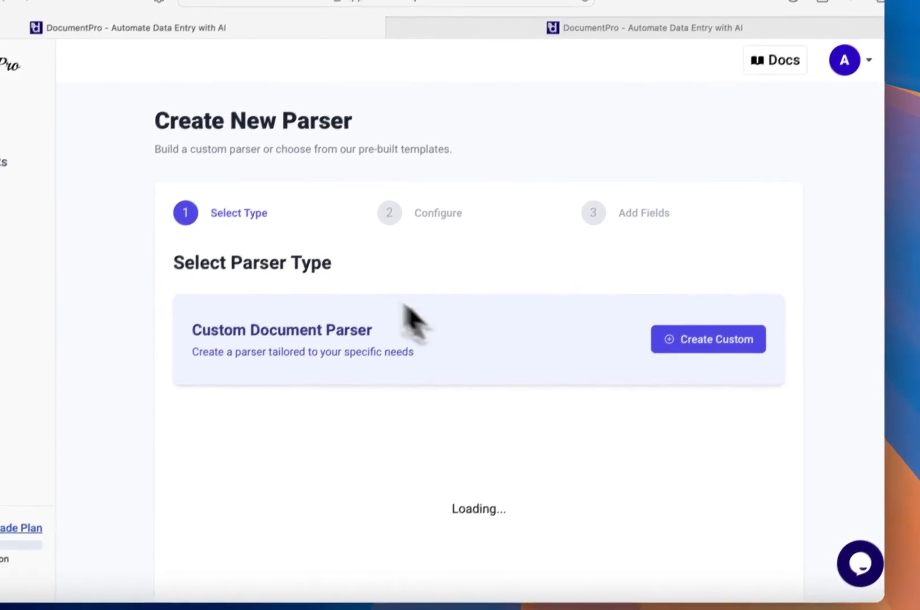
scroll(610, 506, "down", 2)
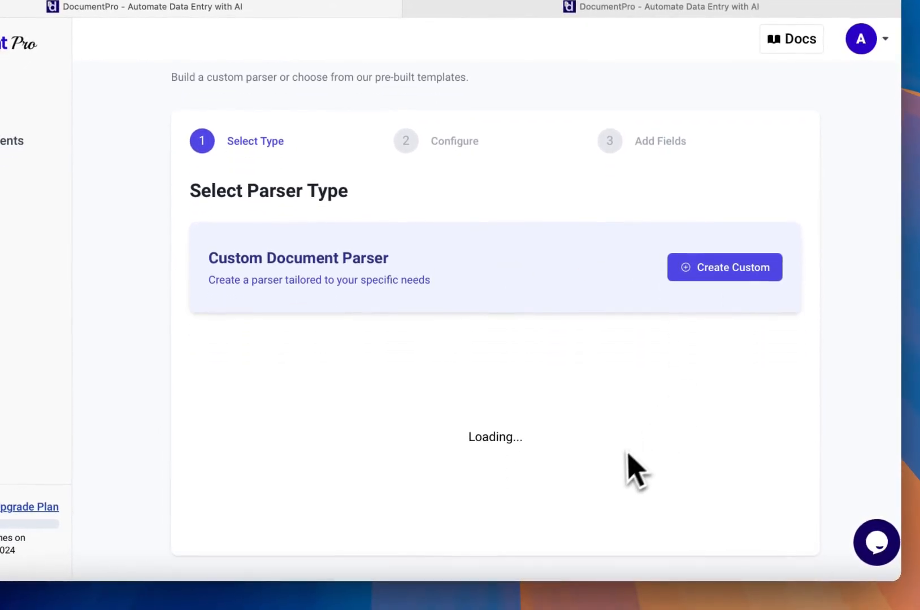
left_click(696, 271)
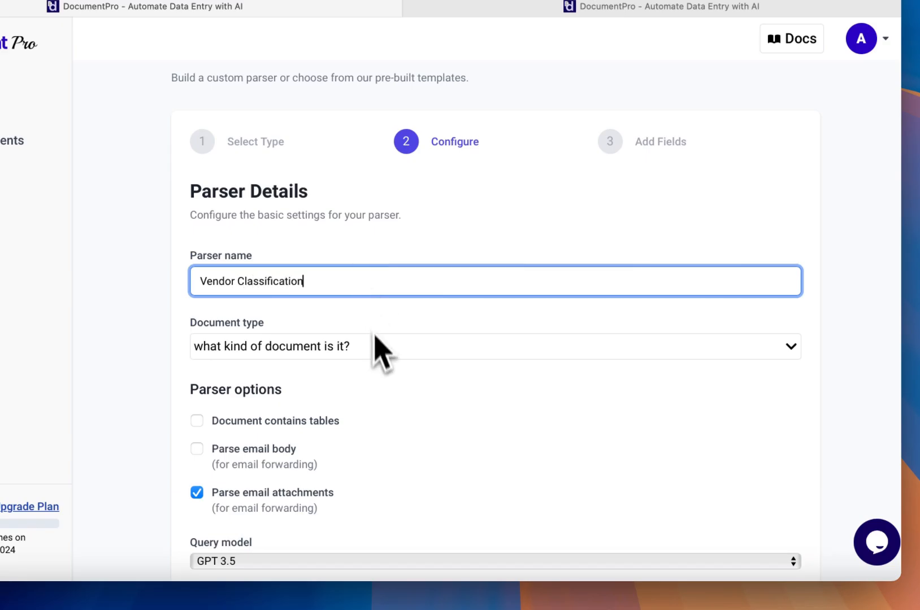
- Set the parser's document type to Invoice and its query model to GPT 4, and proceed to adding fields
scroll(376, 345, "down", 2)
left_click(376, 277)
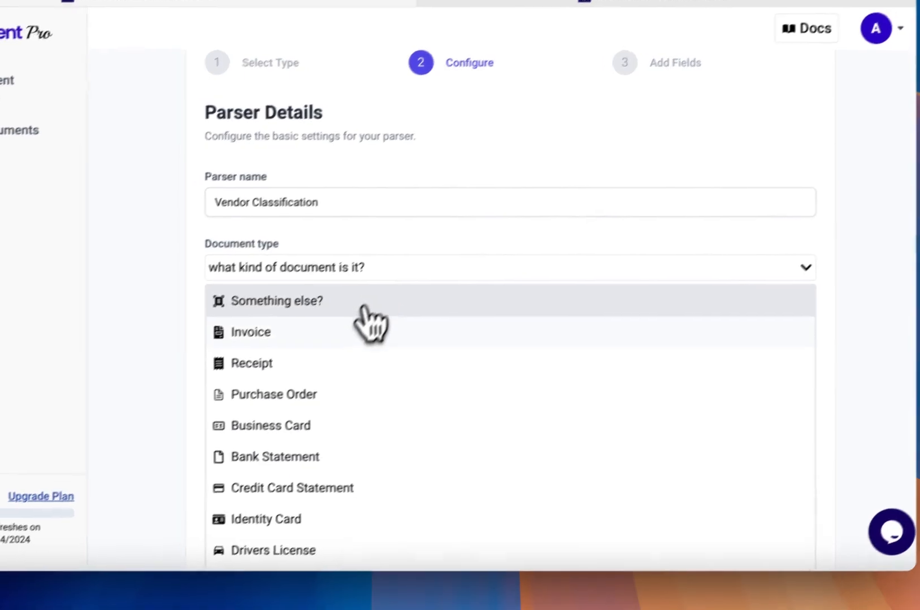
left_click(331, 341)
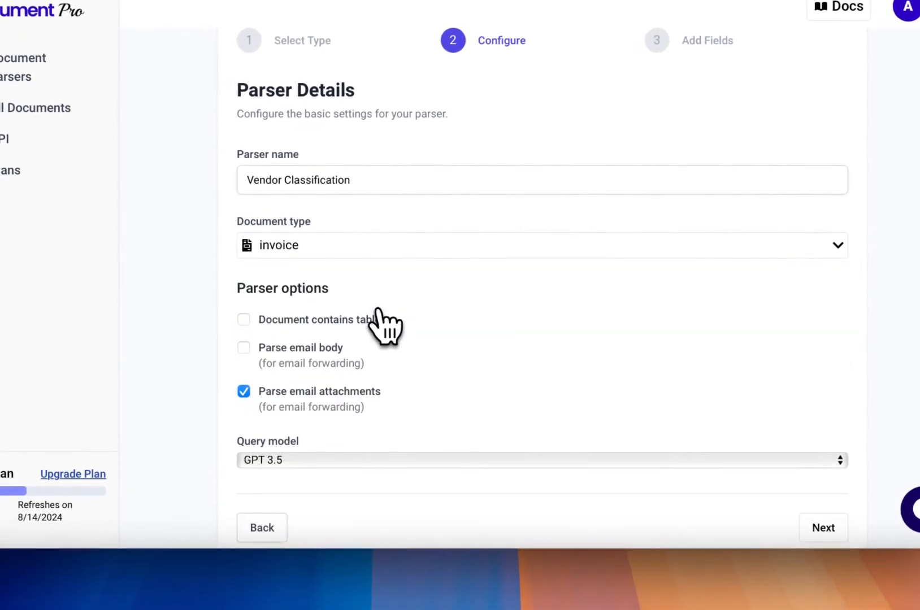
scroll(377, 316, "down", 1)
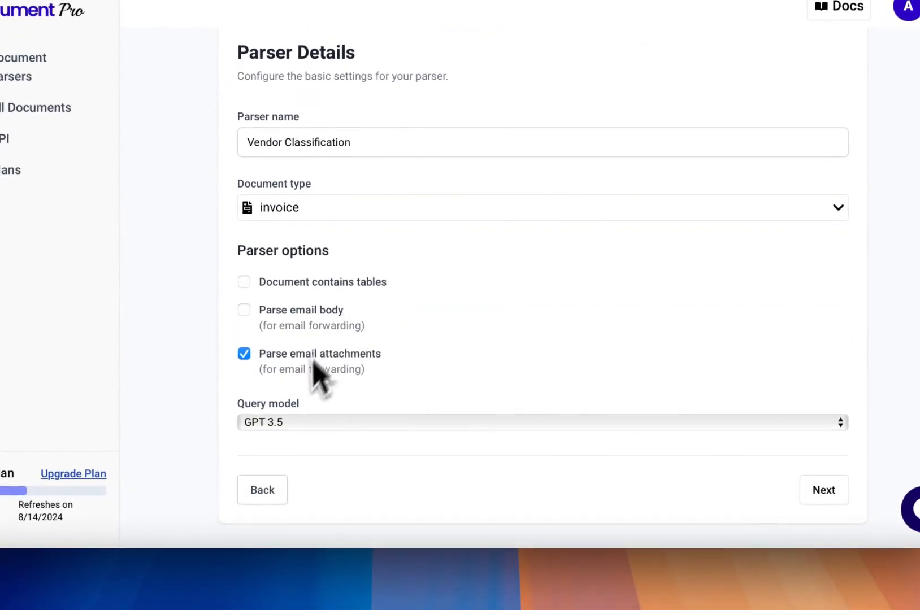
left_click(312, 443)
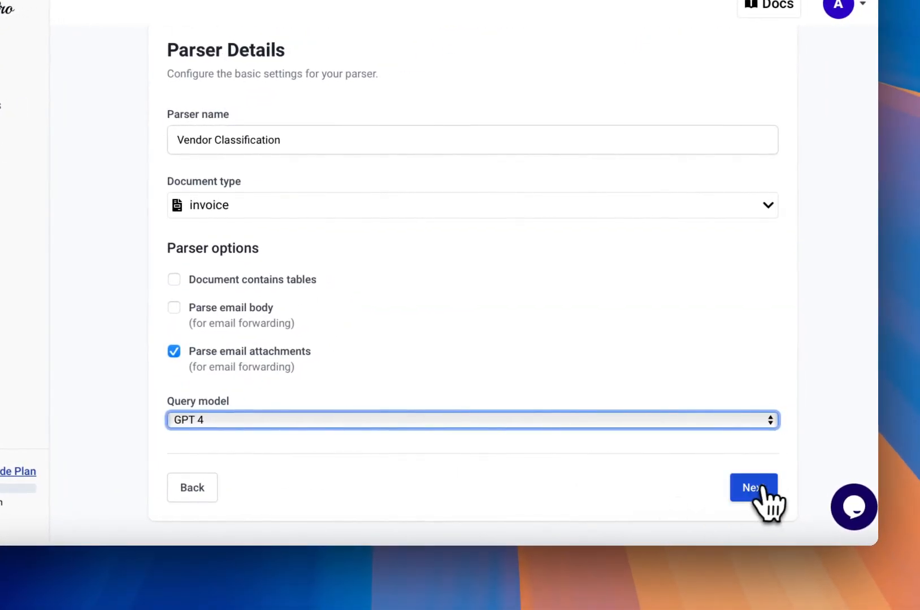
left_click(757, 488)
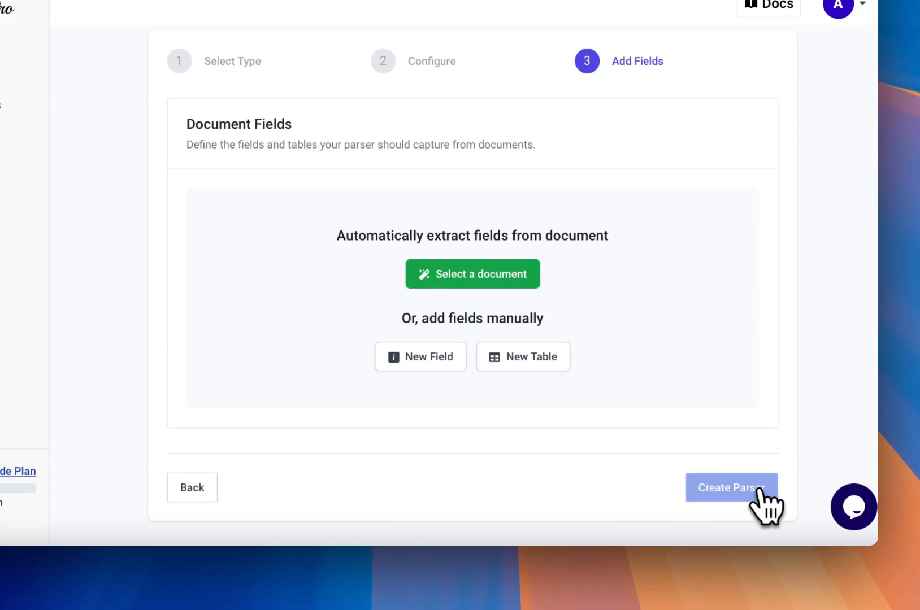
- Add a text field named vendor_name to the Vendor Classification parser and create the parser
left_click(449, 355)
left_click(331, 292)
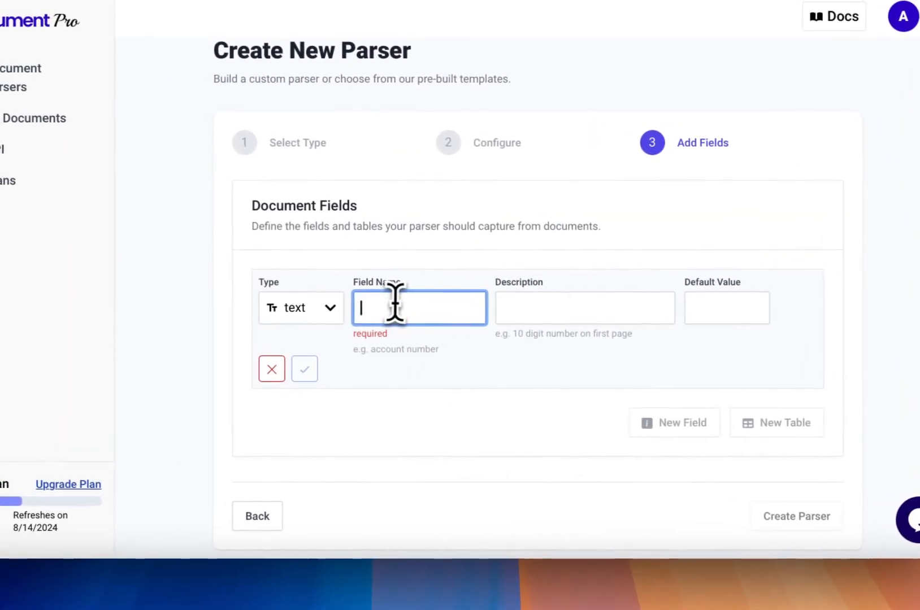
type("vendor_name")
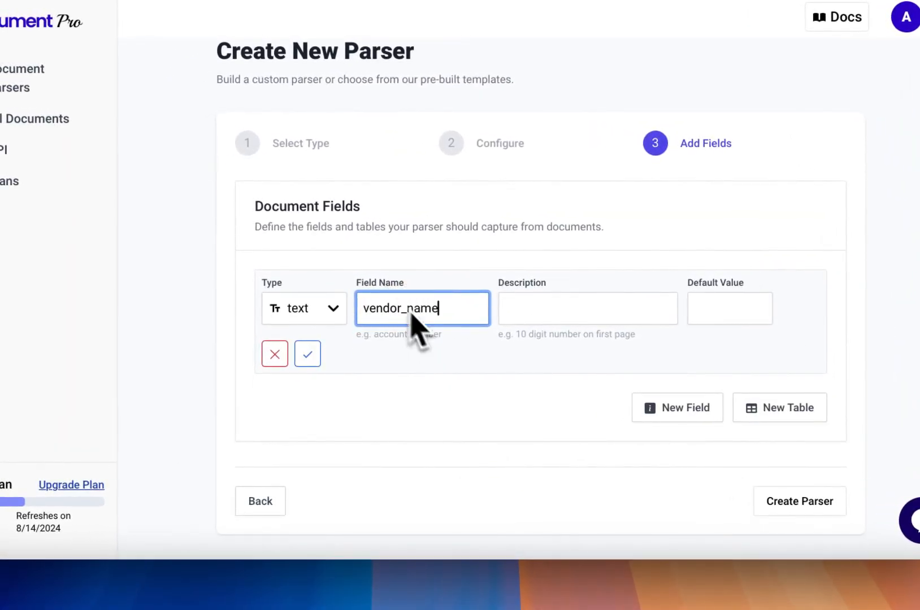
left_click(310, 356)
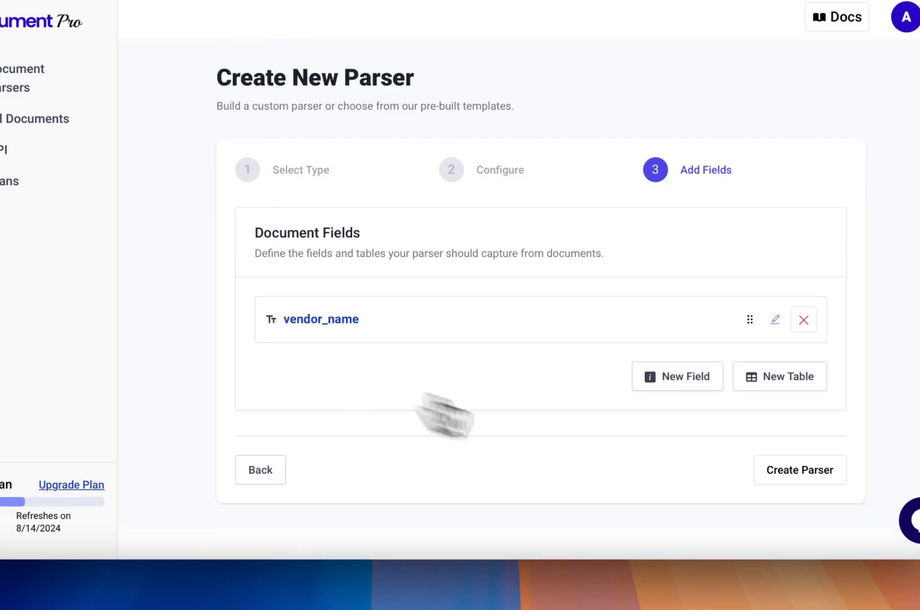
left_click(788, 503)
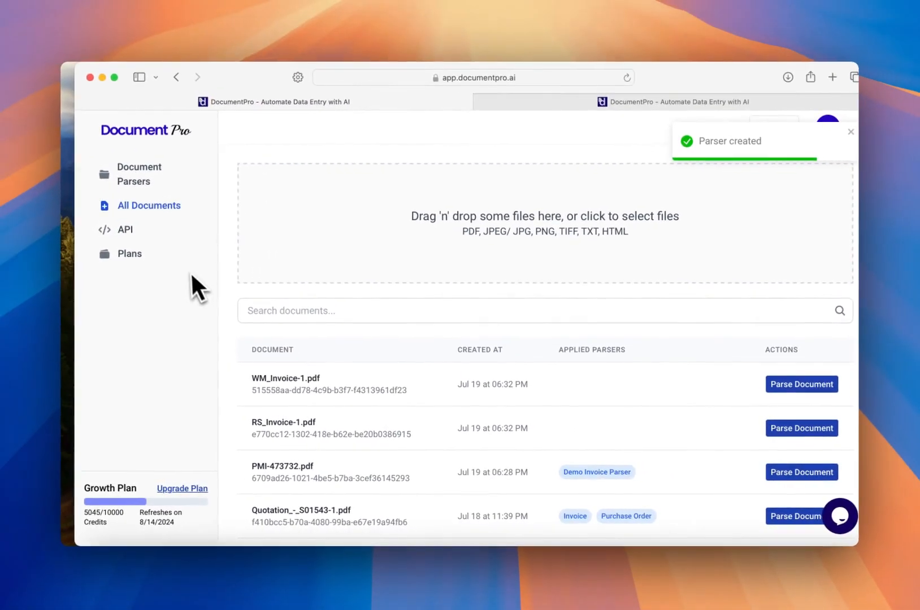
- Parse page 1 of WM_Invoice-1.pdf with the Vendor Classification parser, using GPT 4 as the query model
scroll(470, 401, "down", 1)
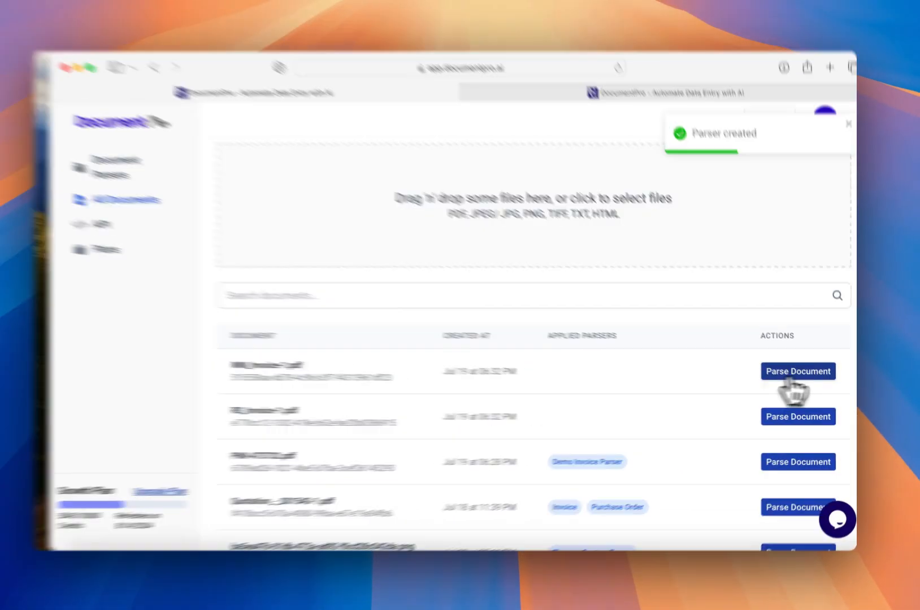
left_click(794, 375)
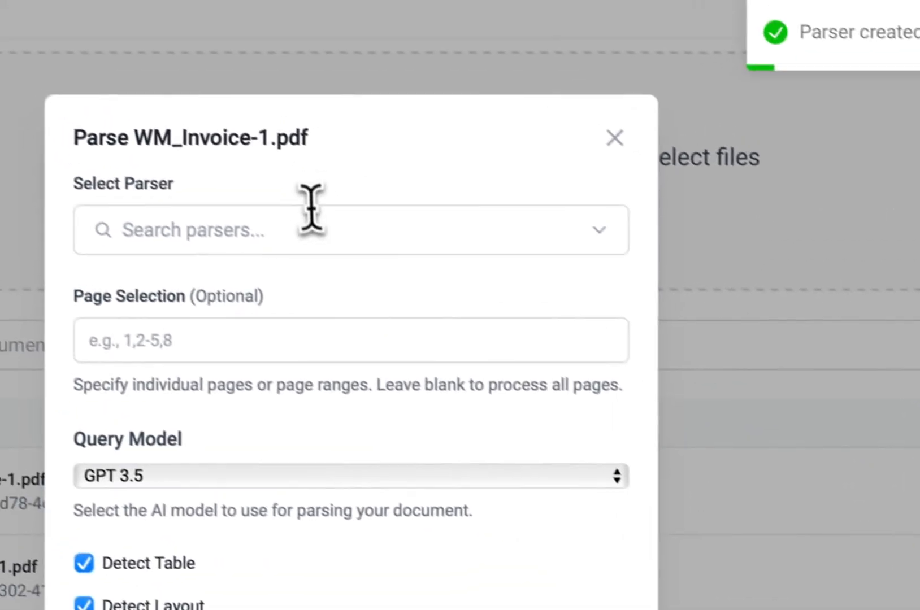
left_click(442, 236)
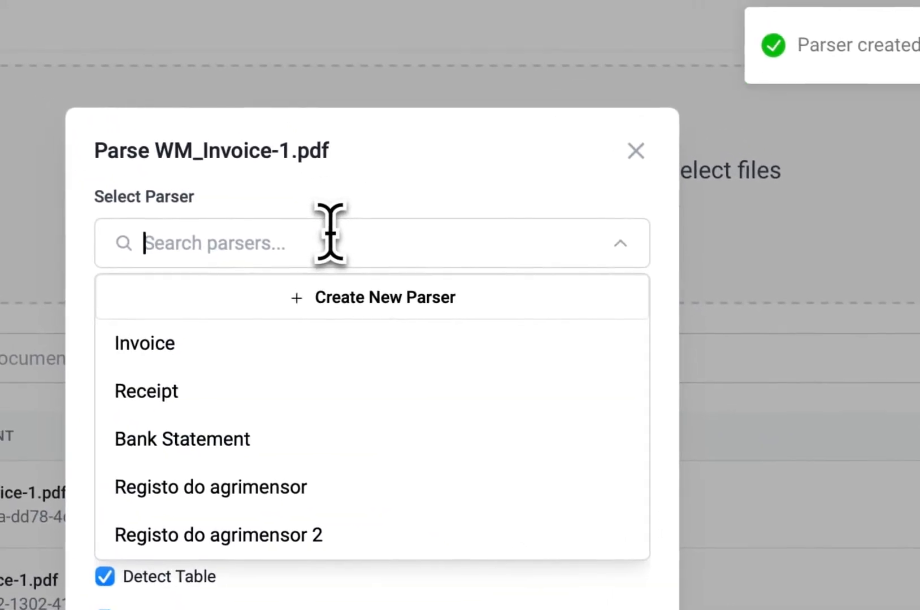
type("vendor")
left_click(255, 346)
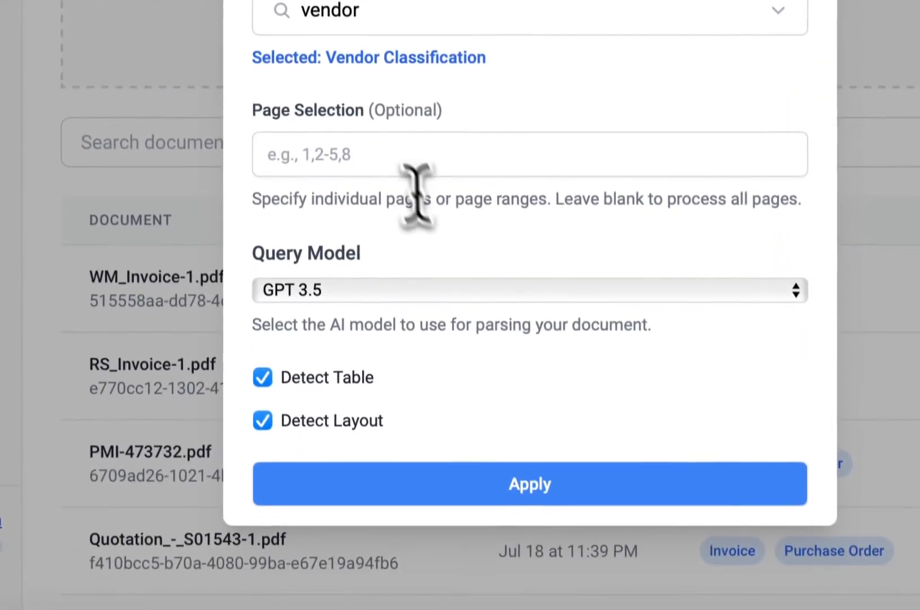
left_click(398, 233)
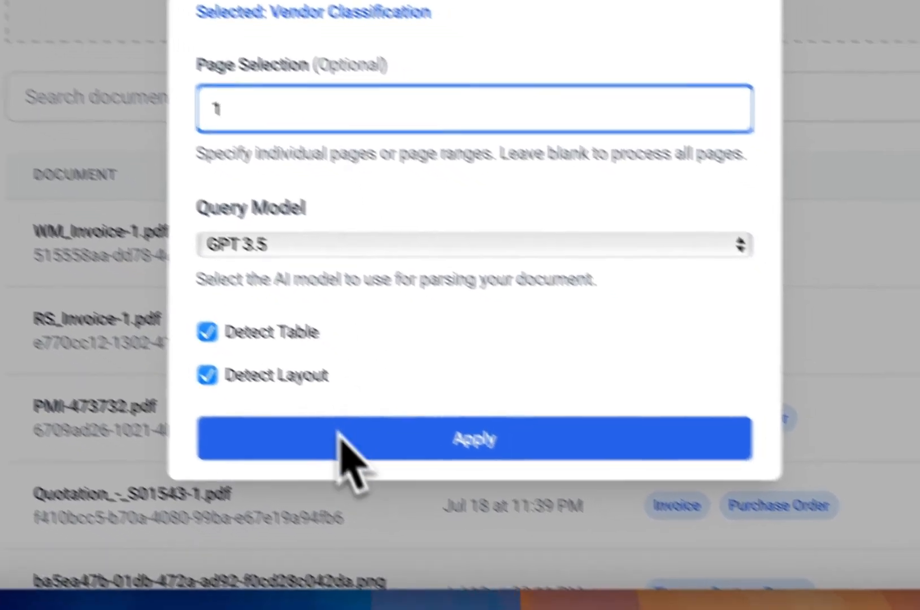
left_click(426, 279)
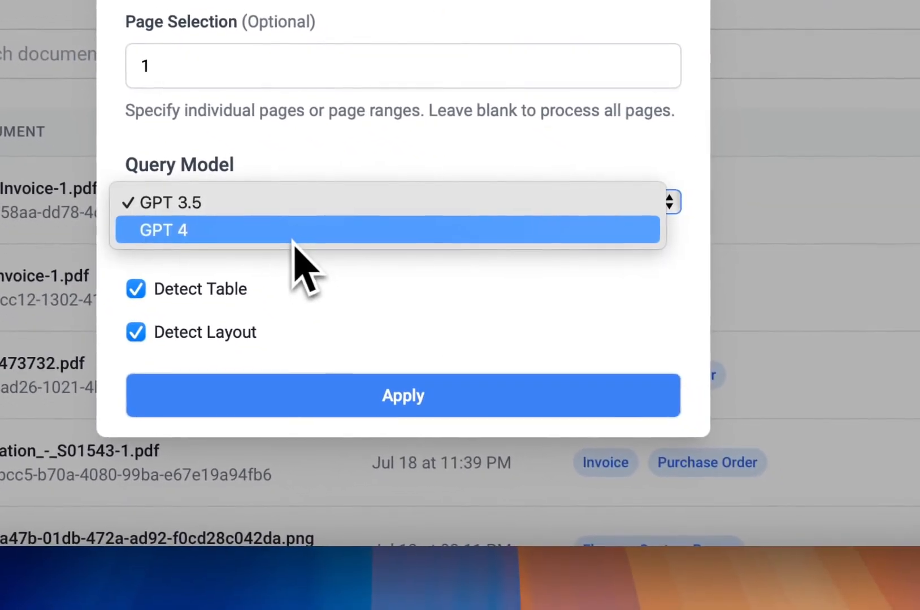
left_click(421, 304)
left_click(285, 361)
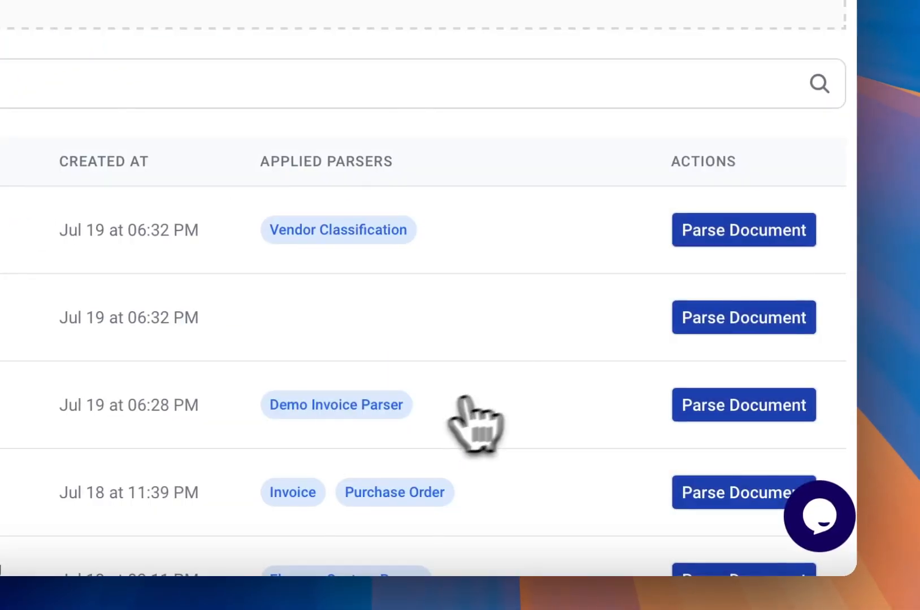
- Apply the Vendor Classification parser to page 1 of RS_Invoice-1.pdf
left_click(681, 317)
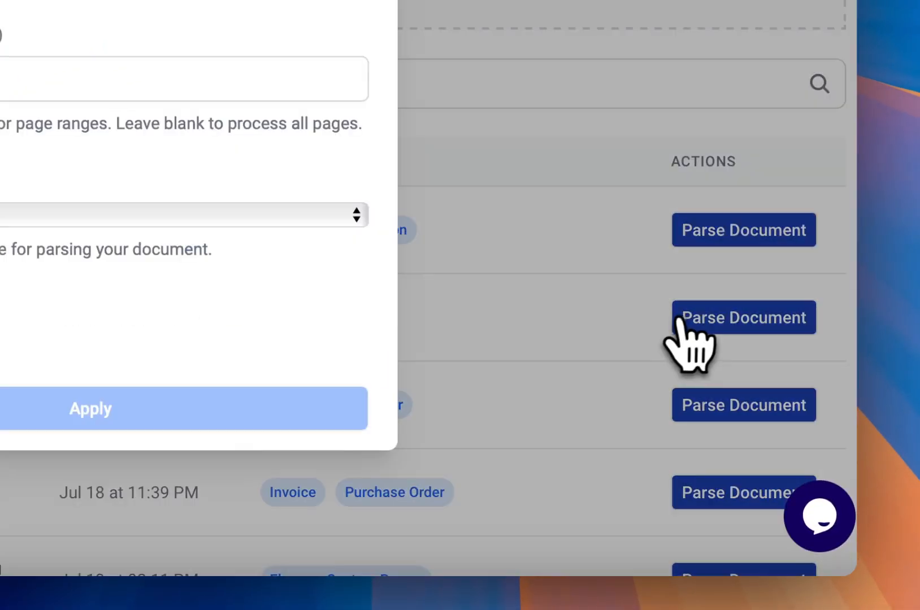
left_click(20, 0)
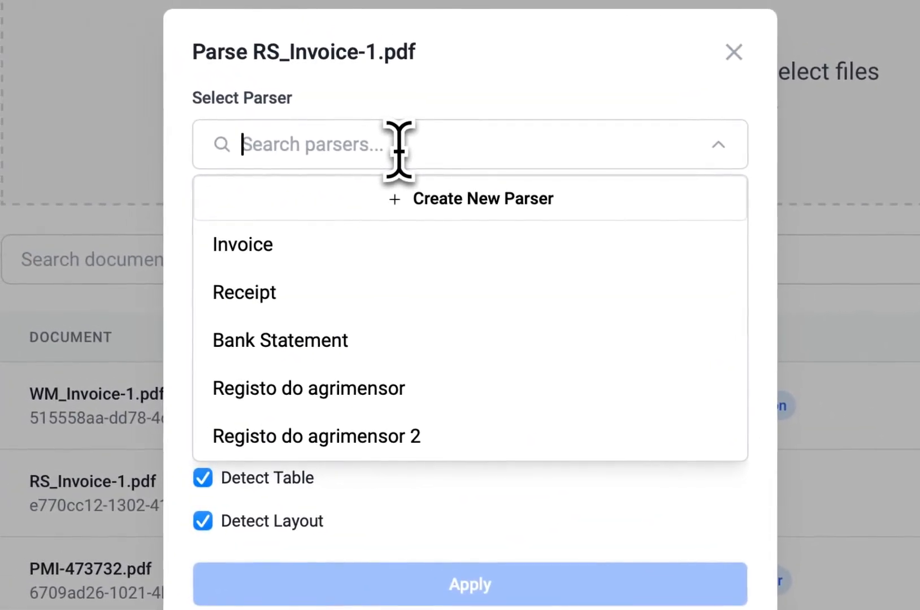
type("vendor")
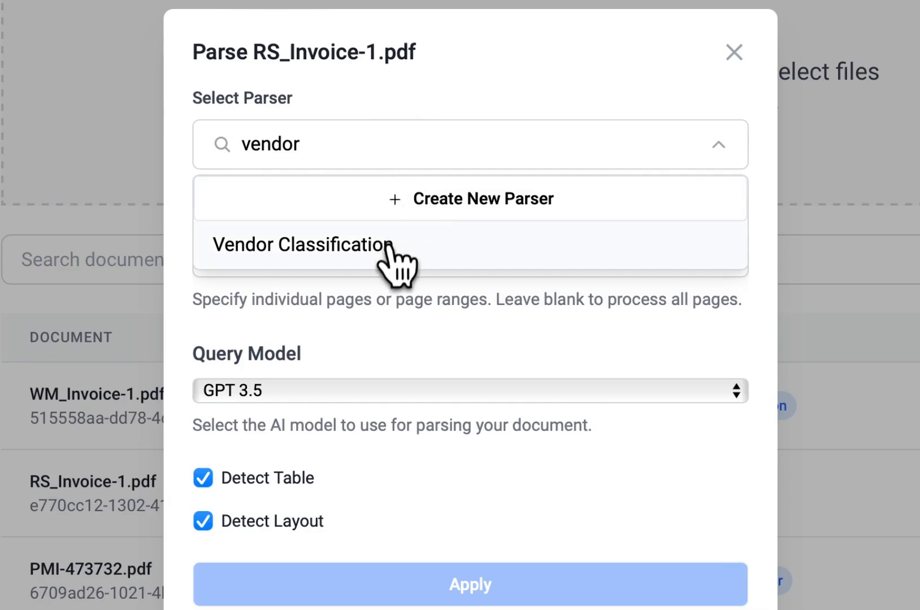
left_click(388, 244)
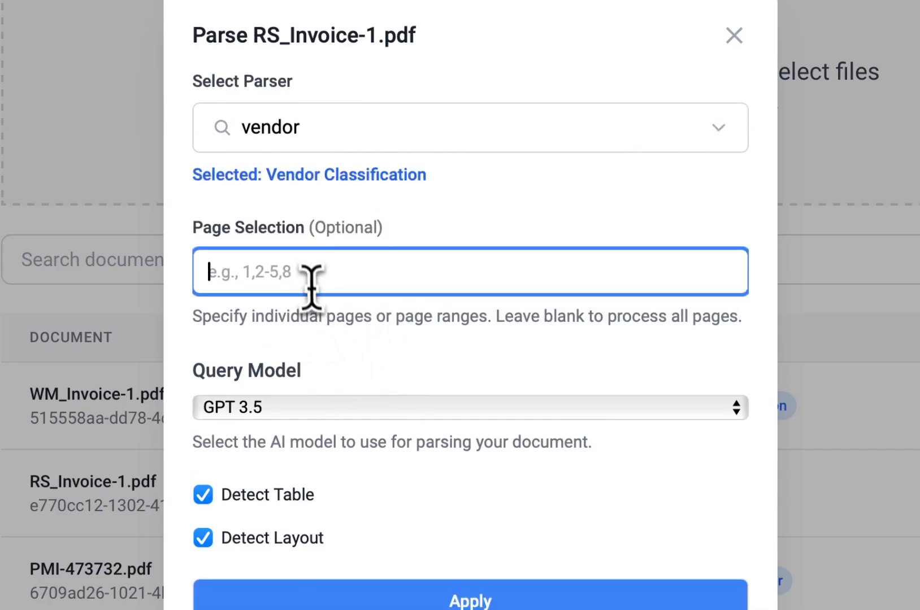
left_click(298, 447)
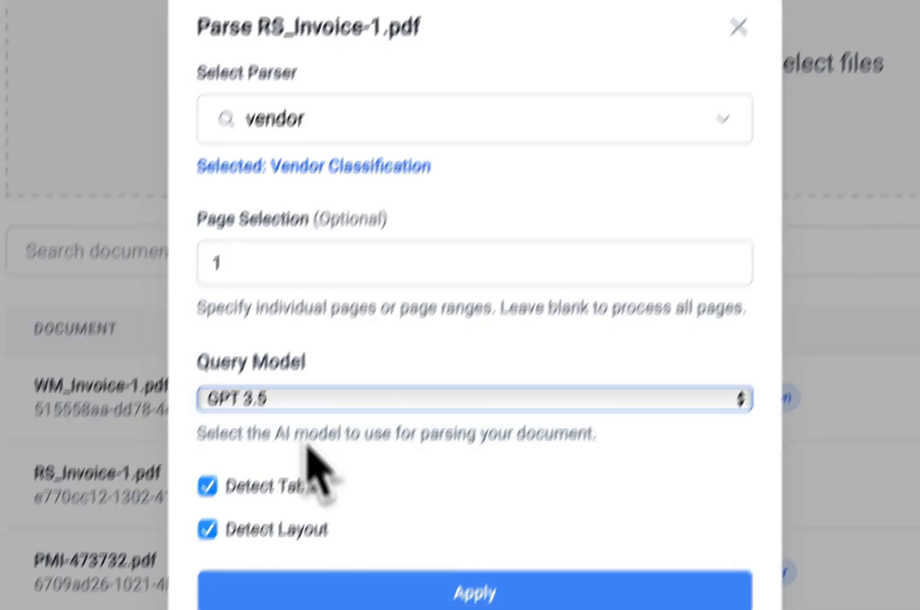
left_click(364, 593)
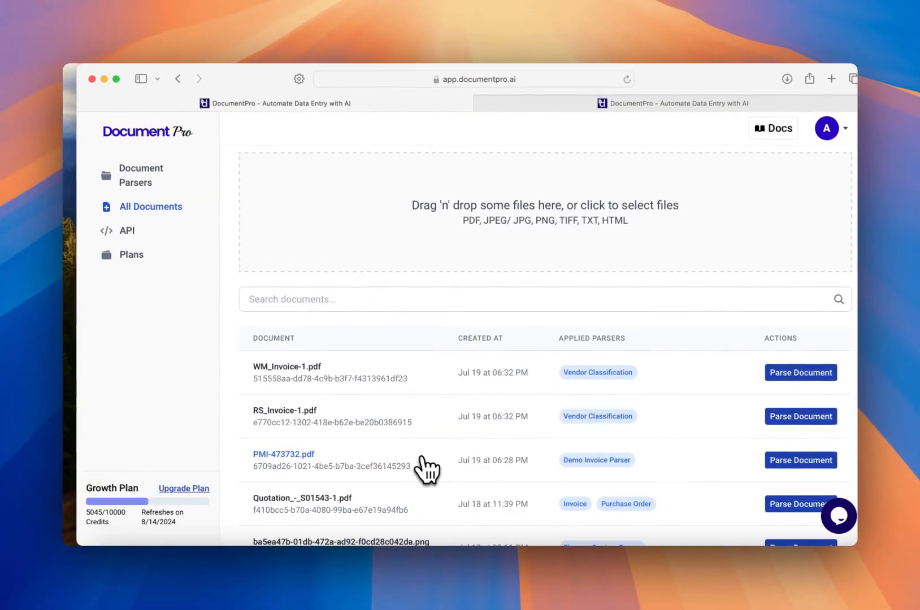
- Open the Vendor Classification parser from WM_Invoice-1.pdf's applied parsers and refresh its document list
scroll(559, 446, "down", 1)
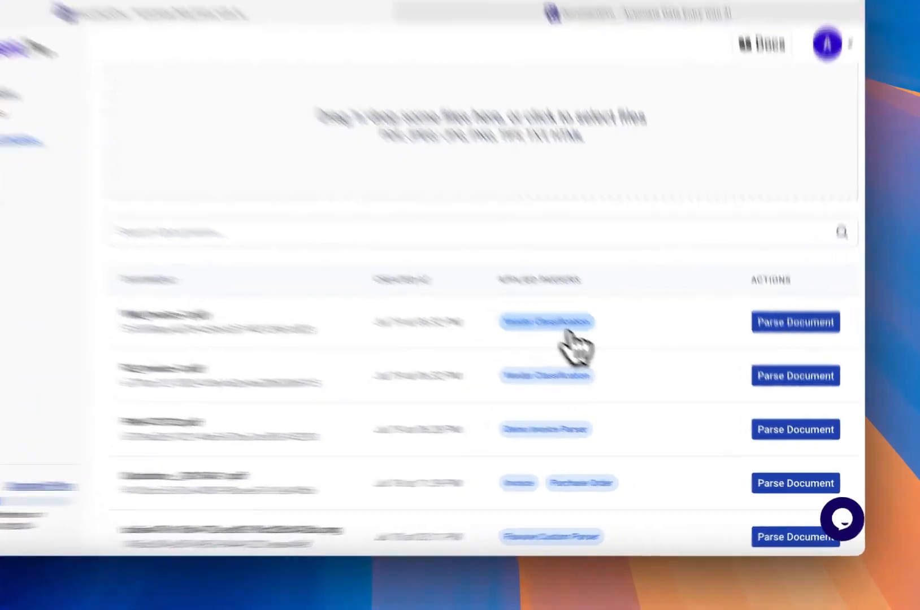
left_click(617, 368)
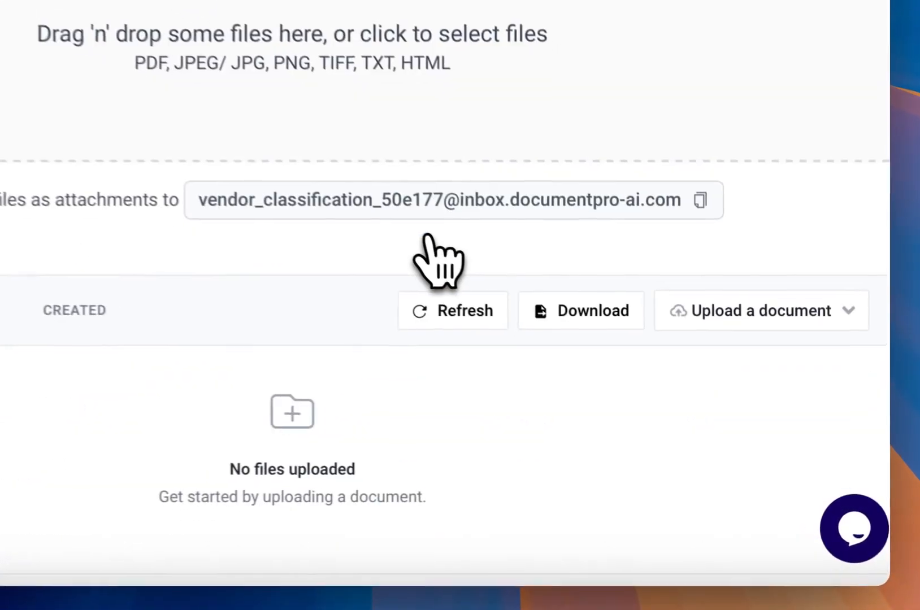
left_click(437, 245)
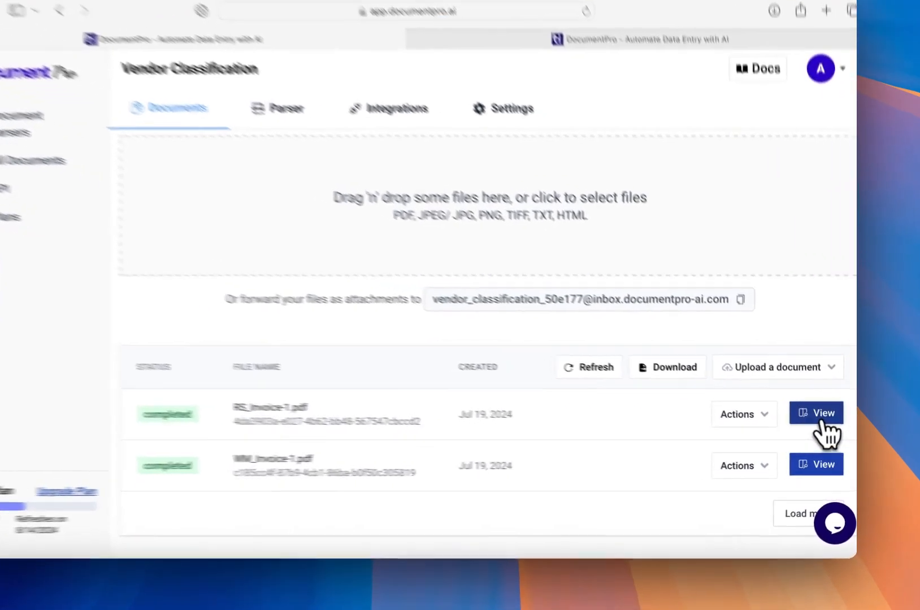
- Review the extracted vendor_name value for RS_Invoice-1.pdf and for WM_Invoice-1.pdf, returning to the parser's document list
left_click(826, 426)
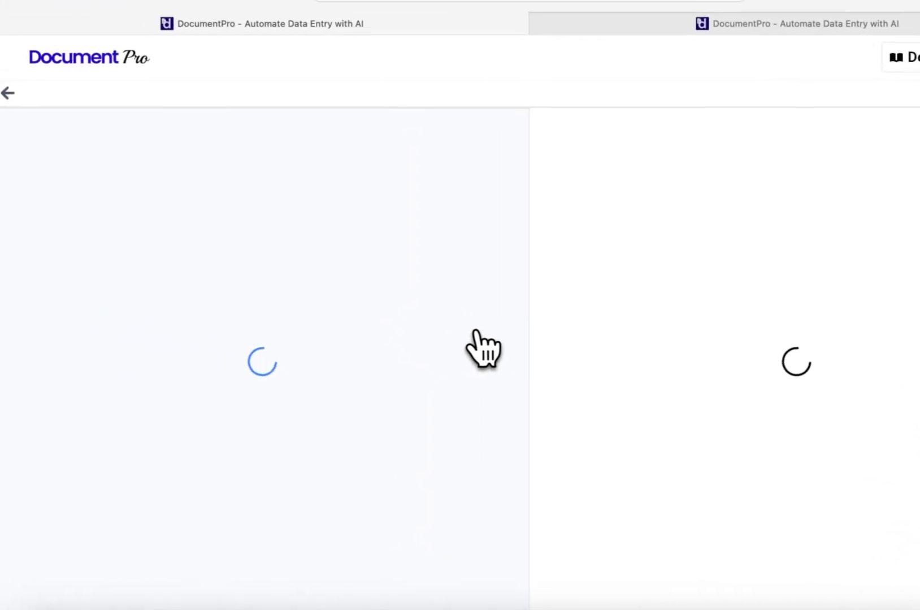
left_click_drag(204, 273, 130, 274)
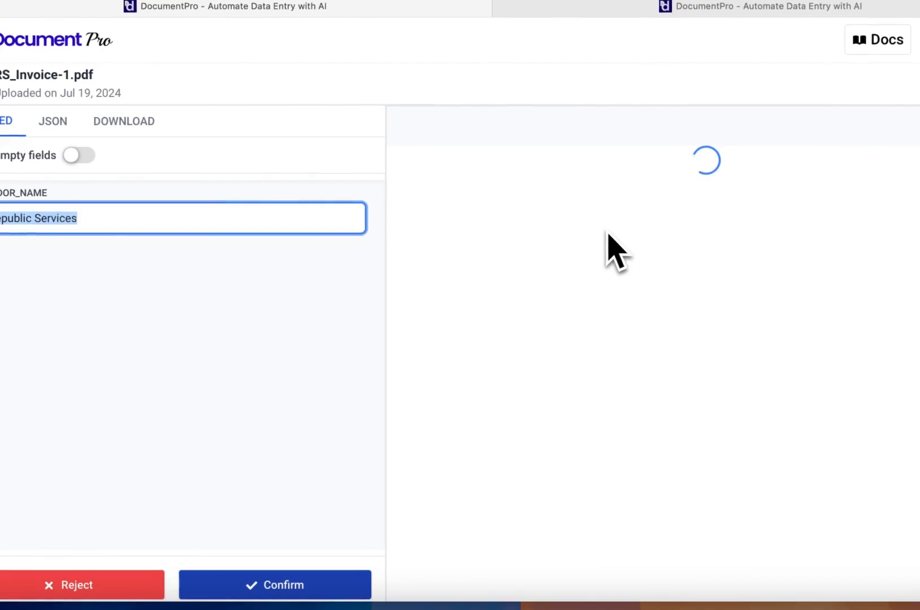
left_click(66, 144)
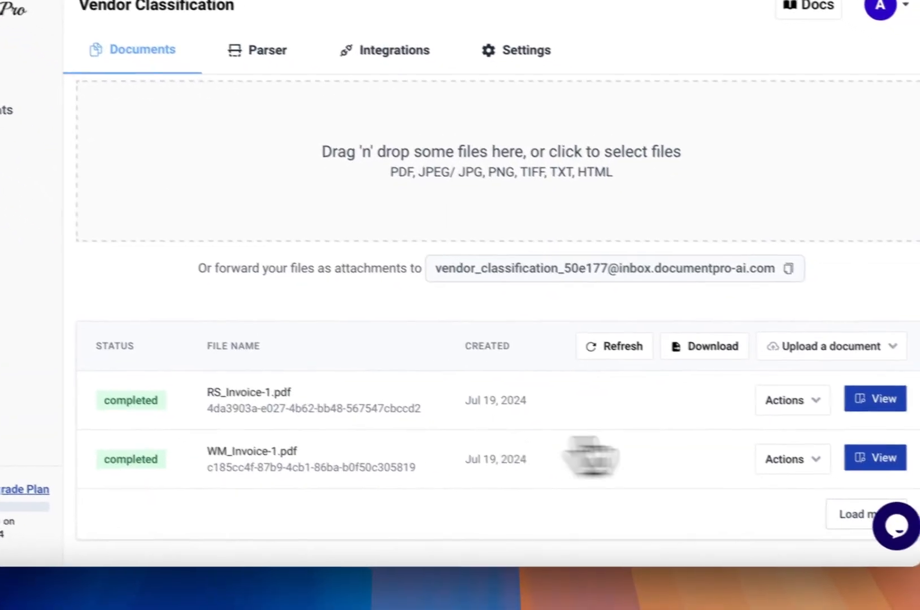
left_click(911, 515)
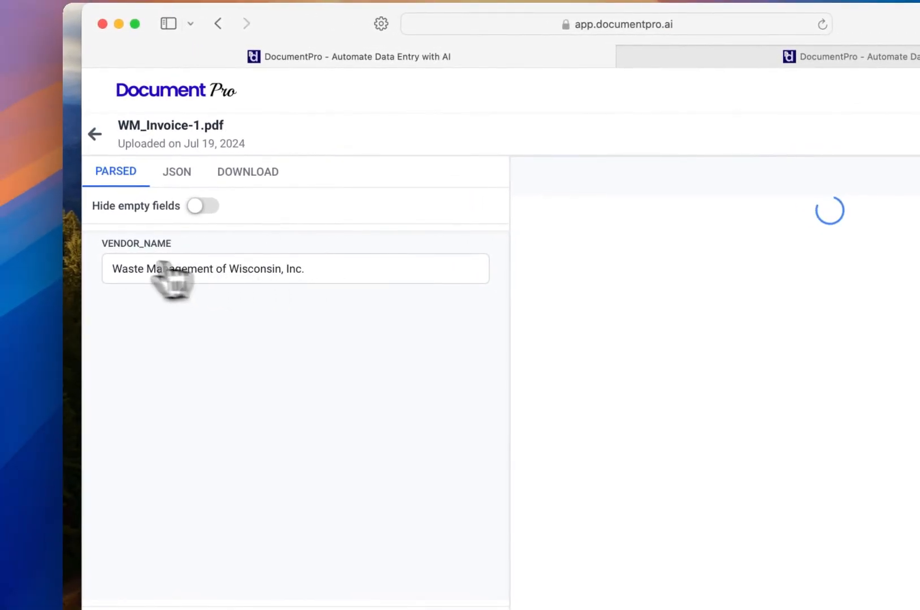
left_click(94, 136)
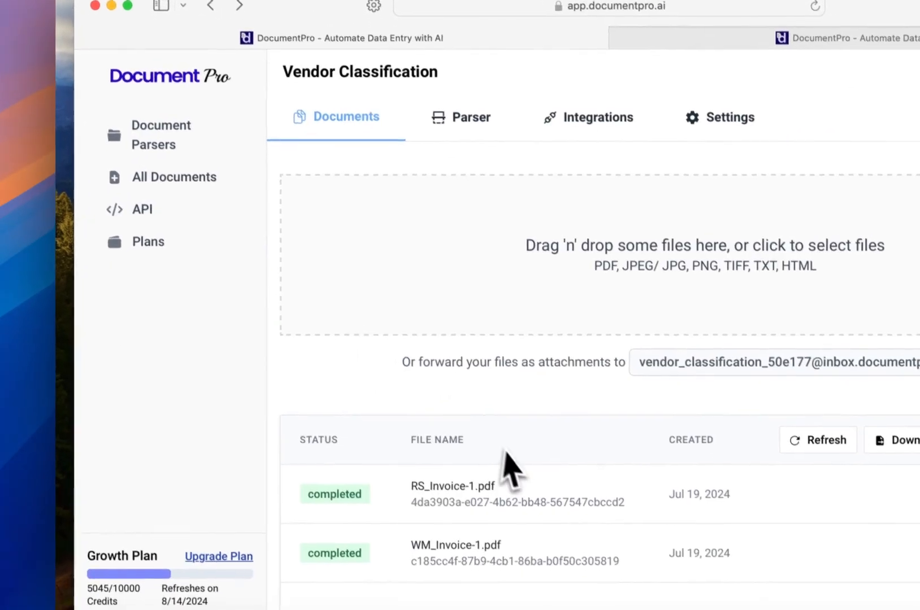
- From all documents, parse WM_Invoice-1.pdf with the Waste Management Invoice parser, using GPT 4 as the query model
left_click(150, 172)
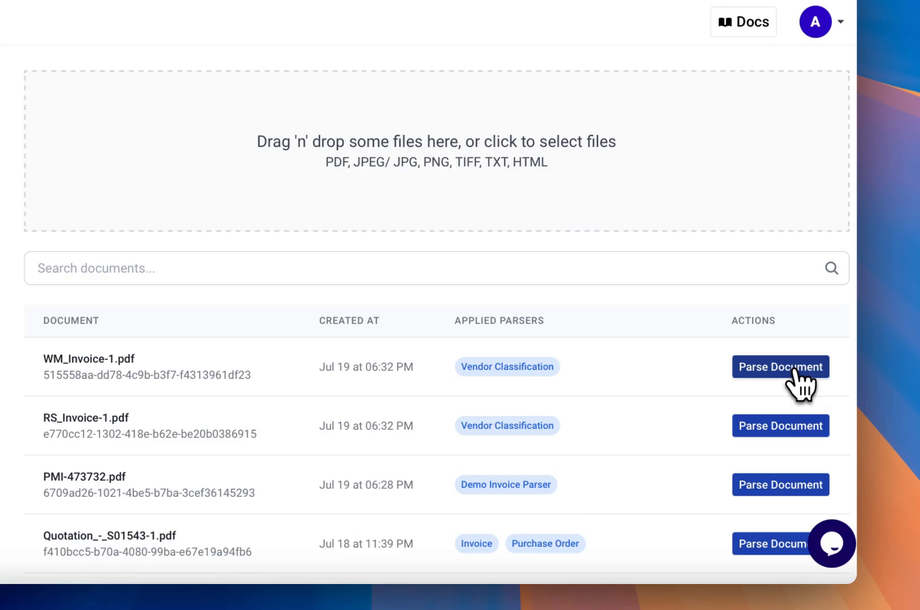
left_click(797, 372)
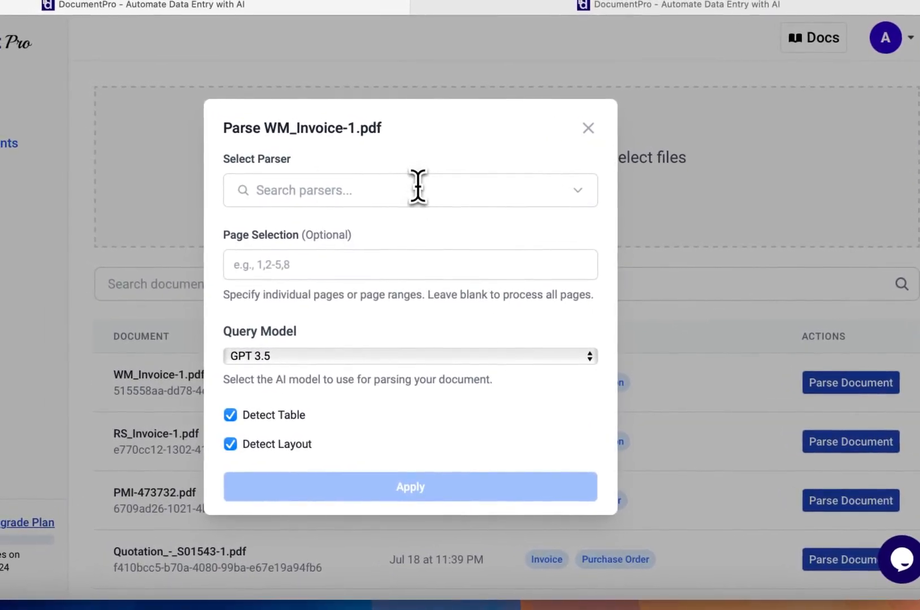
left_click(417, 186)
type("was")
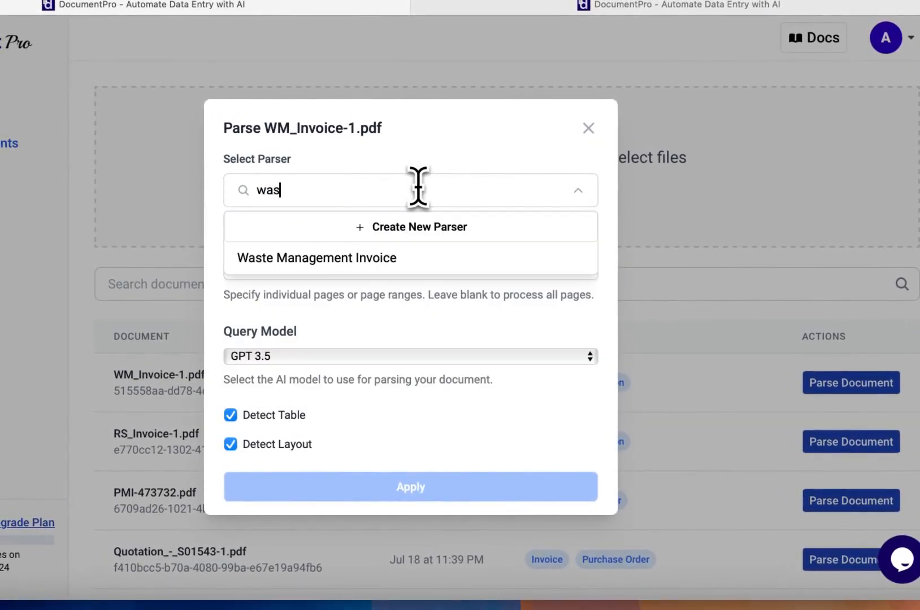
left_click(388, 273)
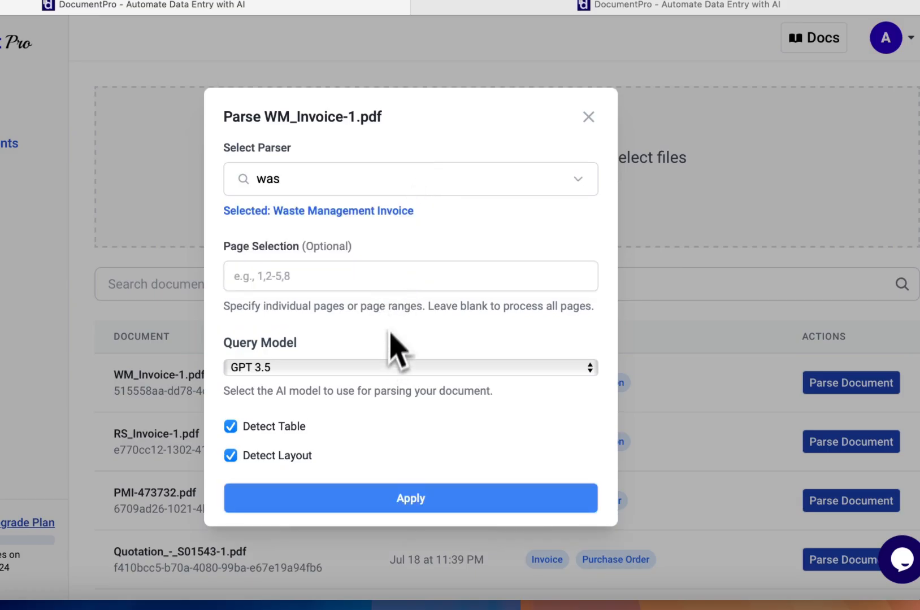
left_click(387, 368)
left_click(379, 388)
left_click(329, 465)
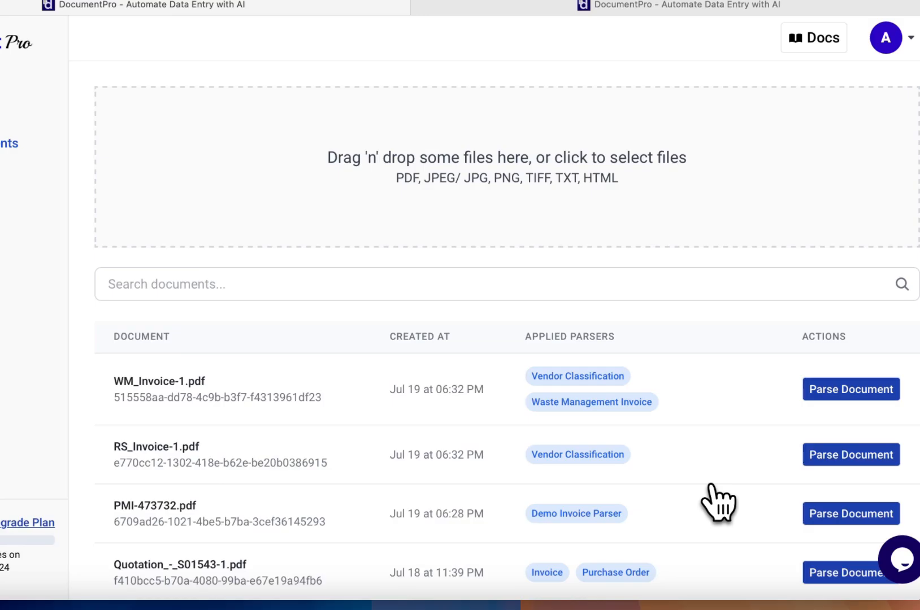
- Parse RS_Invoice-1.pdf with the Republic Services Invoice parser, using GPT 4 as the query model
left_click(851, 442)
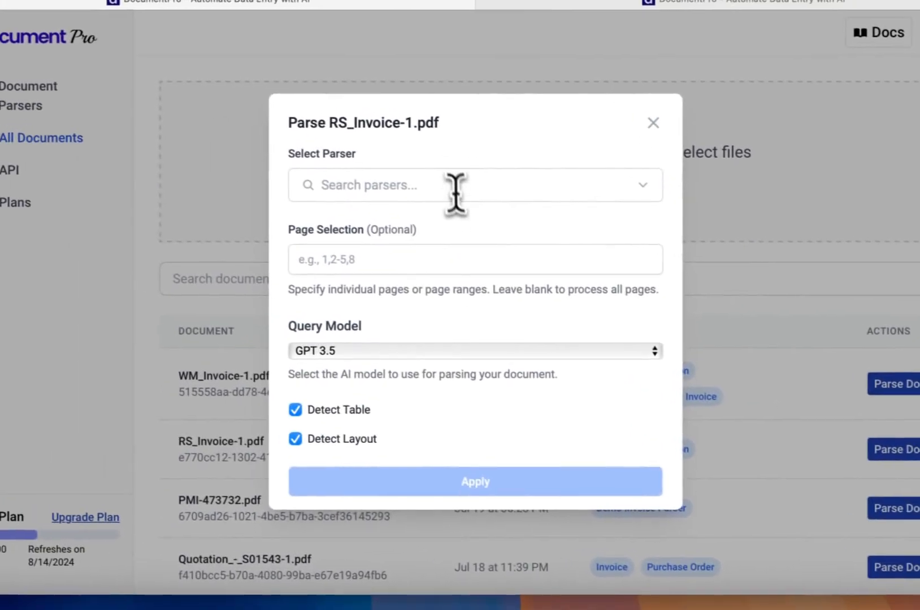
left_click(337, 165)
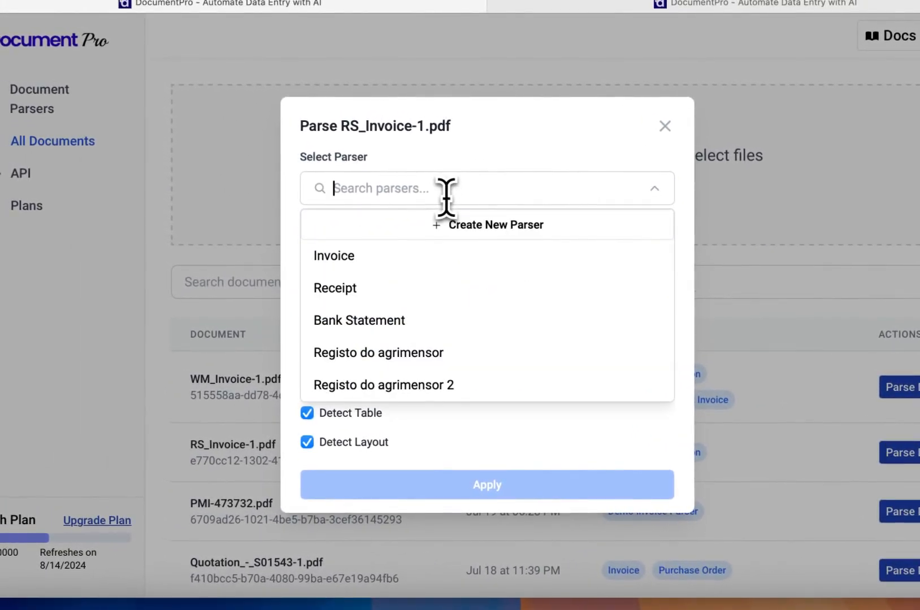
type("rep")
left_click(445, 288)
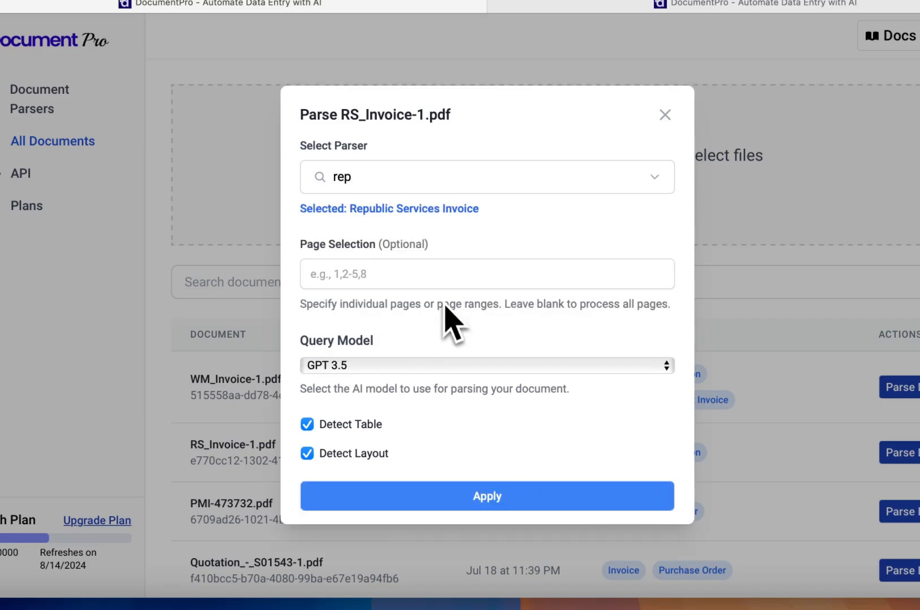
left_click(407, 366)
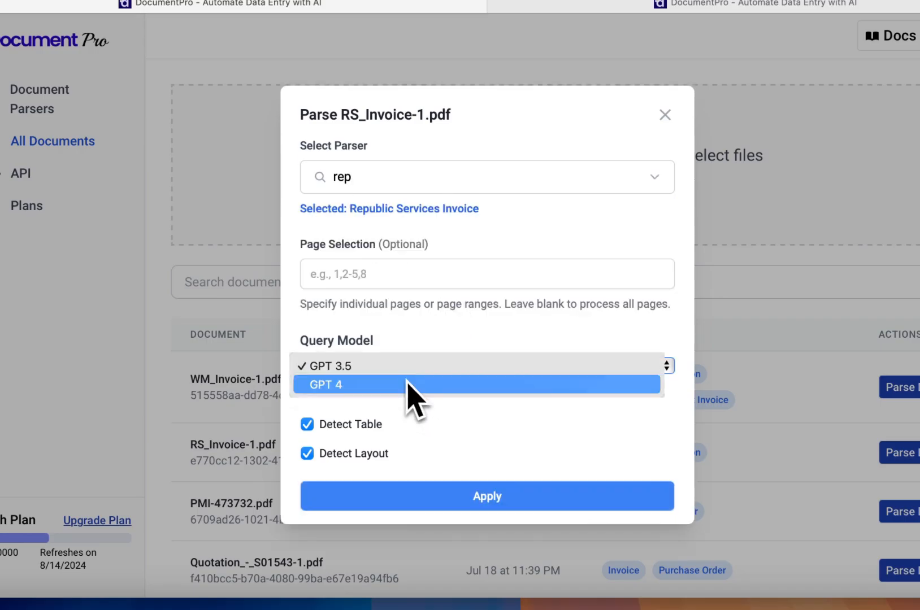
left_click(404, 383)
left_click(394, 465)
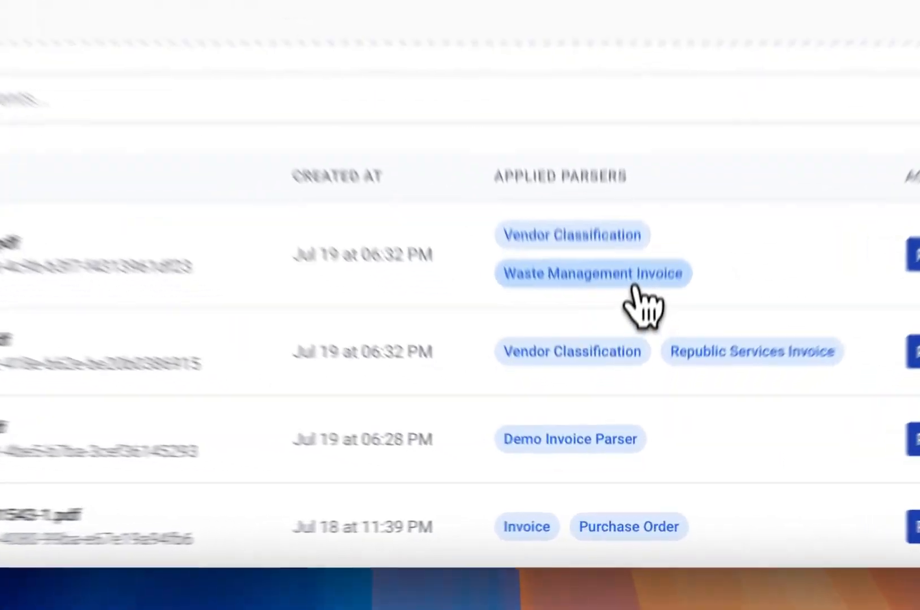
- Open WM_Invoice-1.pdf's newest result in the Waste Management Invoice parser and compare its JSON output with the invoice pages
left_click(639, 400)
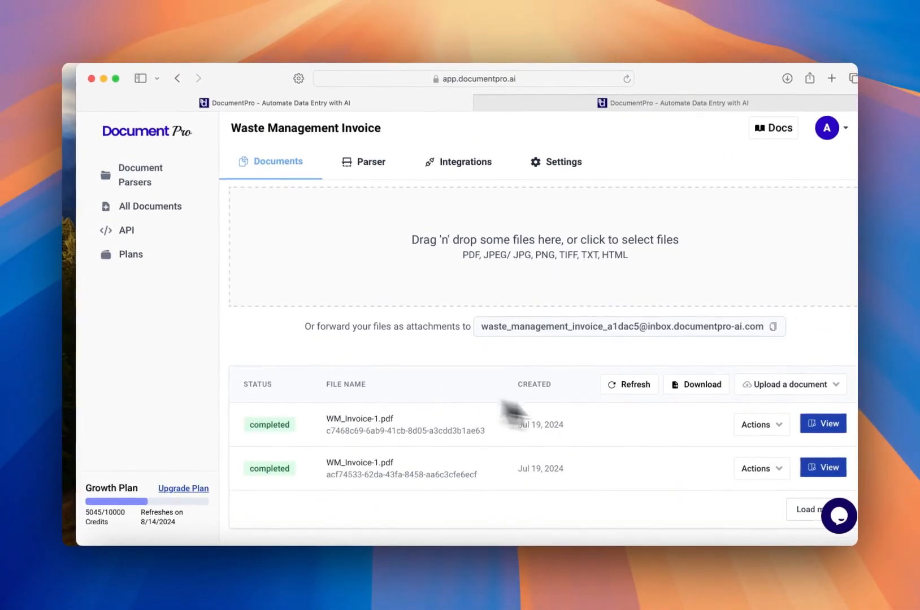
left_click(835, 430)
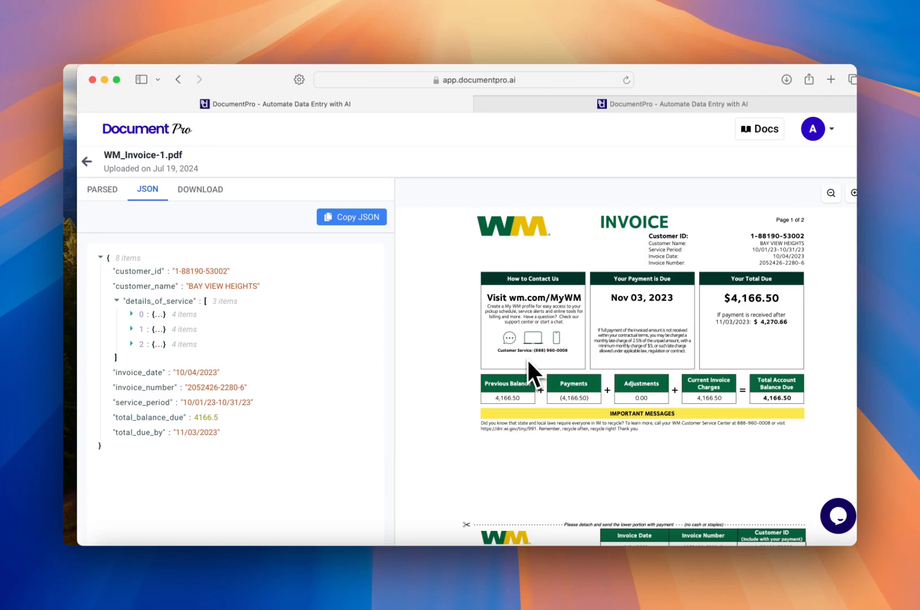
scroll(277, 422, "down", 1)
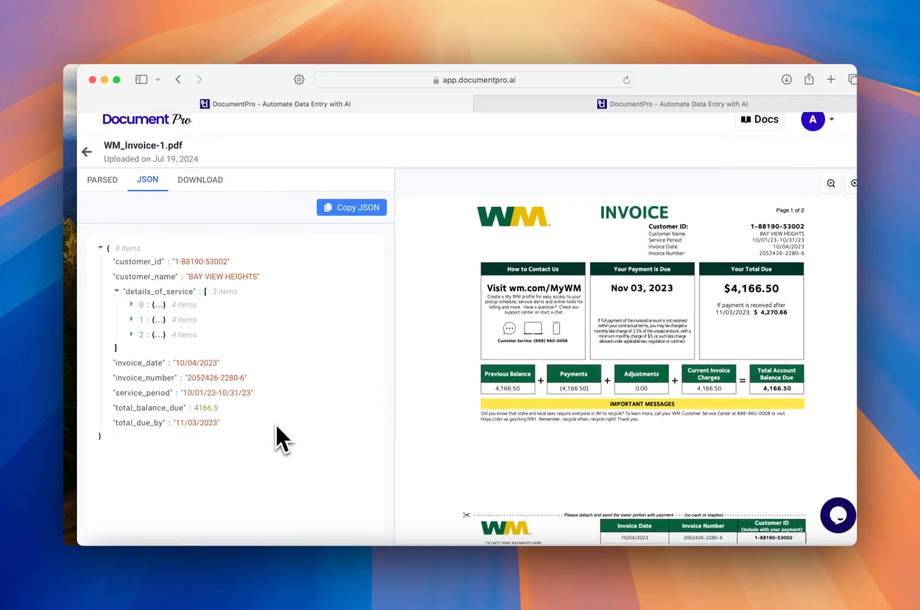
scroll(504, 426, "down", 6)
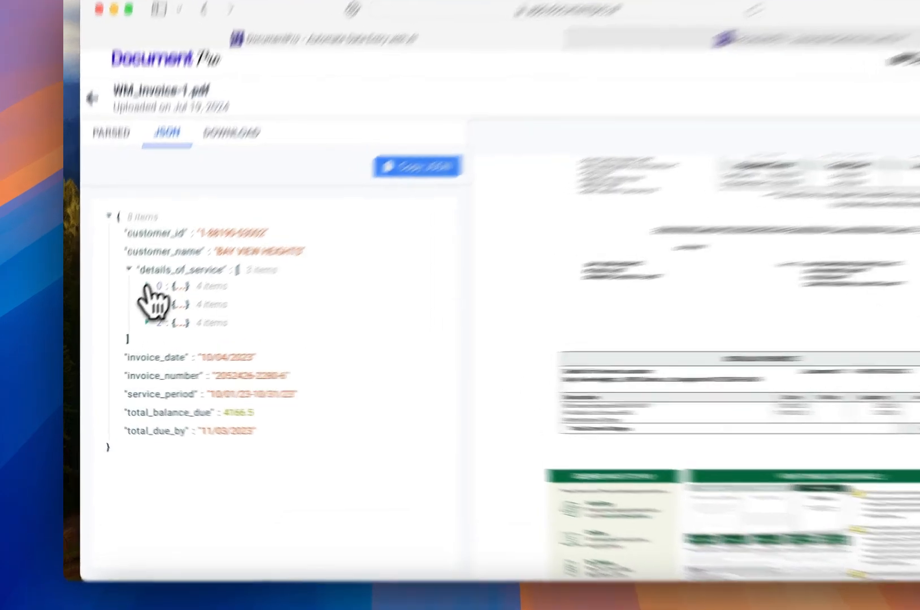
- Expand the details_of_service entries in the JSON output to examine each line item, and return to the parser's document list
left_click(131, 305)
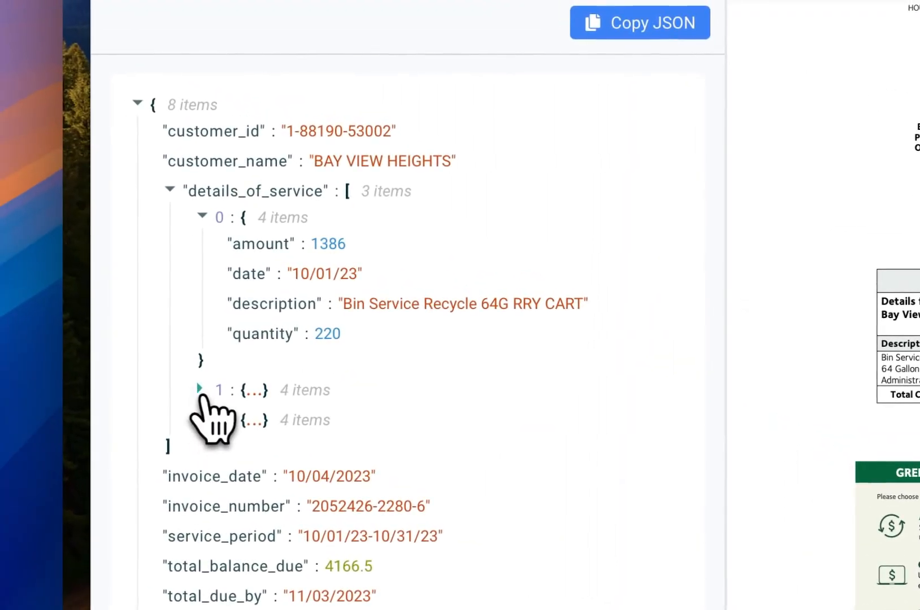
left_click(199, 388)
scroll(214, 419, "down", 3)
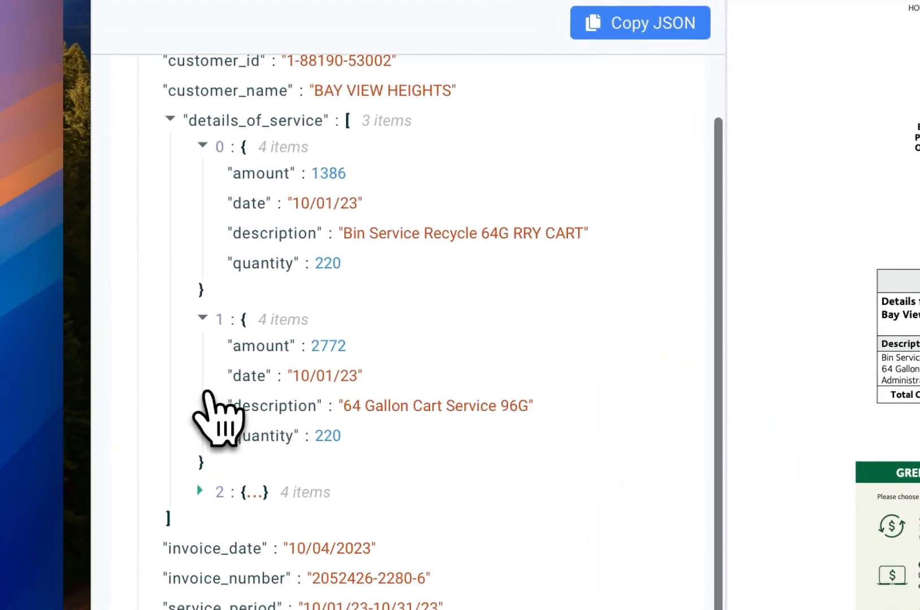
left_click(199, 465)
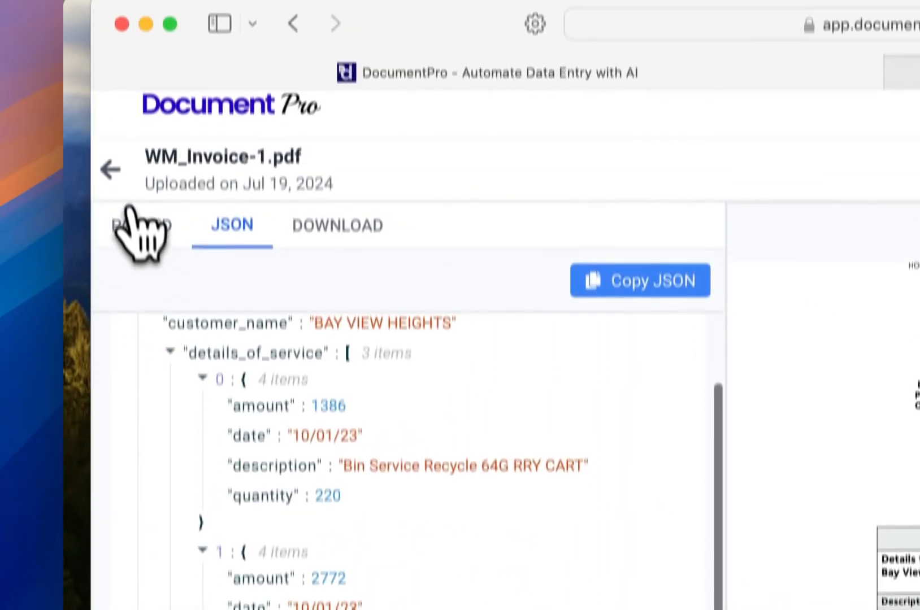
left_click(111, 164)
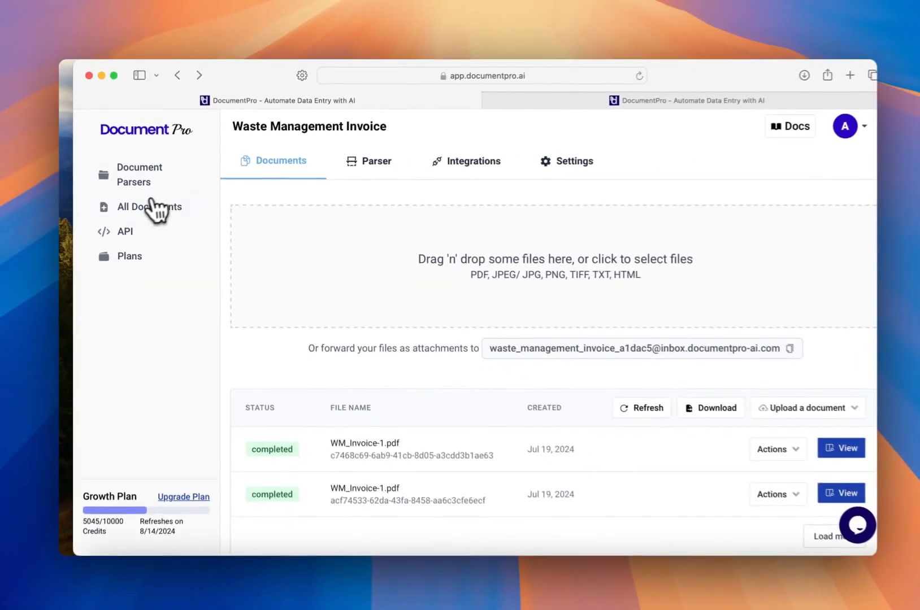
- From all documents, open the Republic Services Invoice parser applied to RS_Invoice-1.pdf and view its newest parsed result
left_click(214, 295)
scroll(497, 410, "down", 2)
left_click(691, 364)
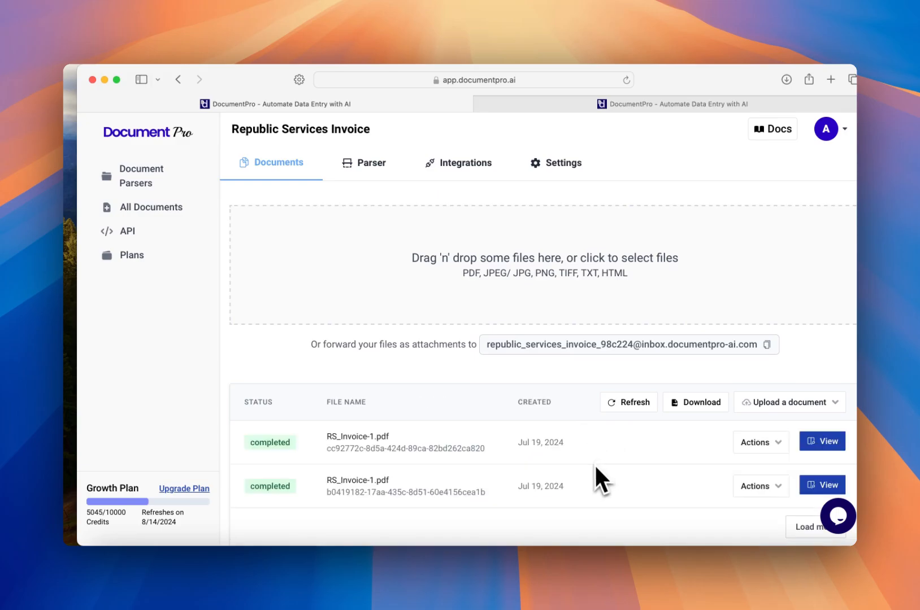
left_click(831, 447)
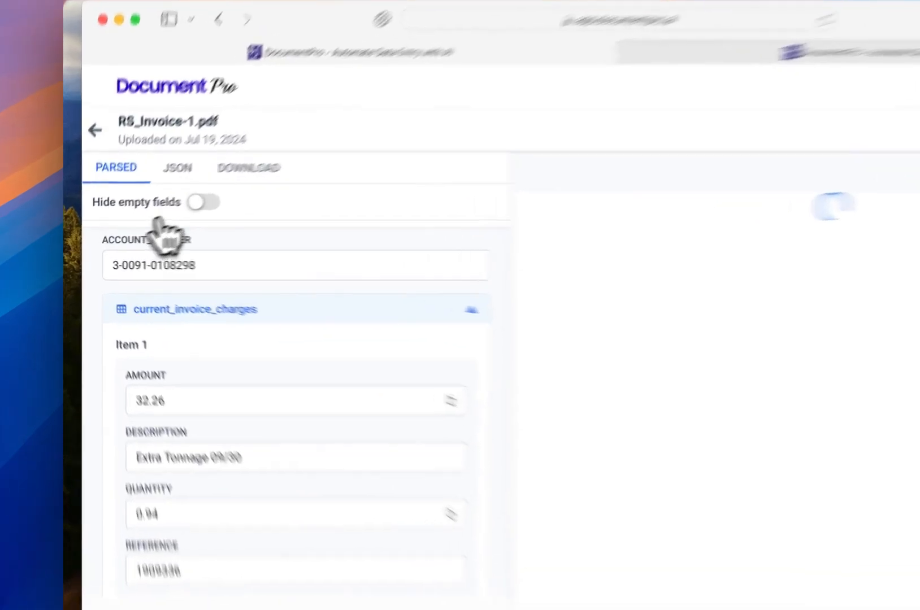
- Review RS_Invoice-1.pdf's parsed fields, from current_invoice_charges through payments_and_adjustments, and display the result as JSON
scroll(139, 379, "down", 3)
scroll(212, 370, "down", 15)
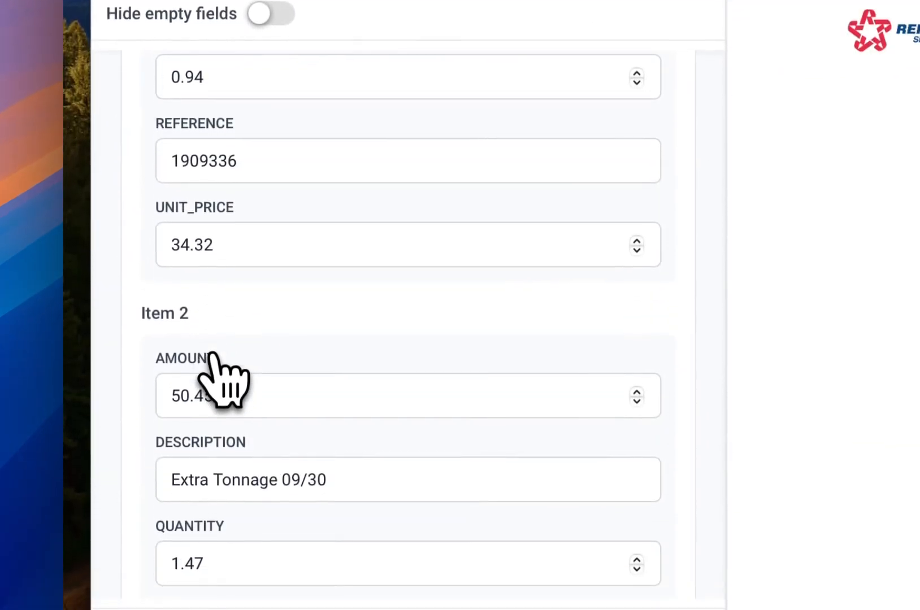
scroll(224, 379, "down", 20)
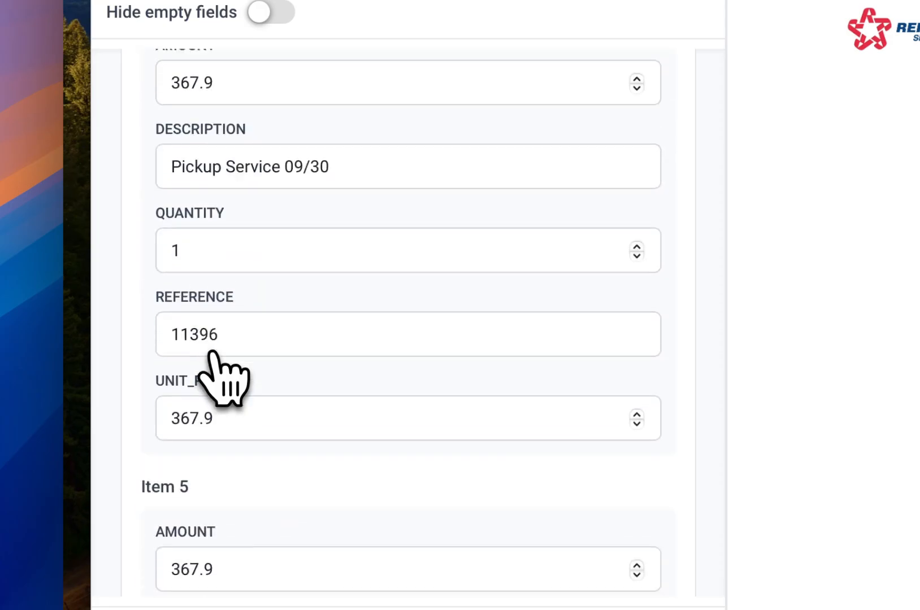
scroll(212, 362, "down", 6)
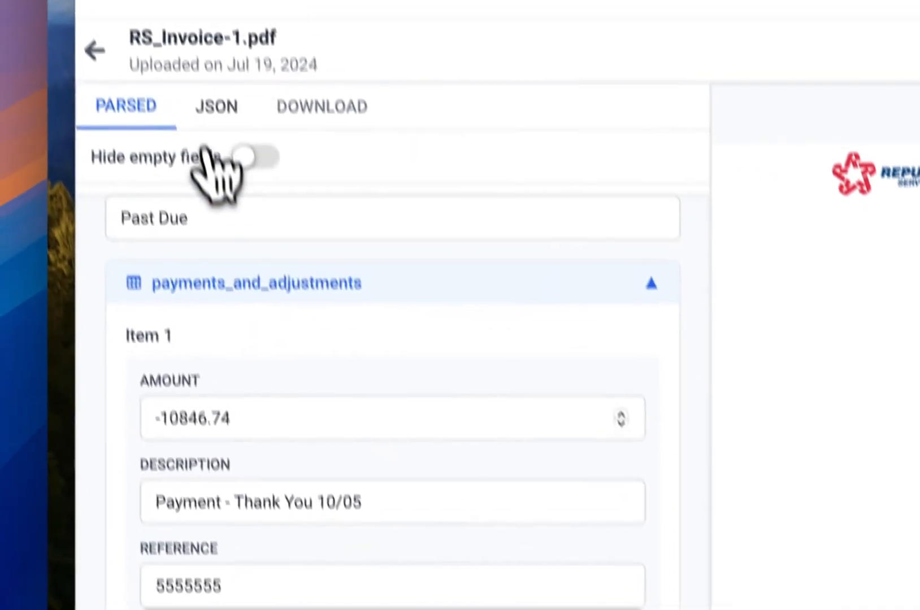
left_click(231, 164)
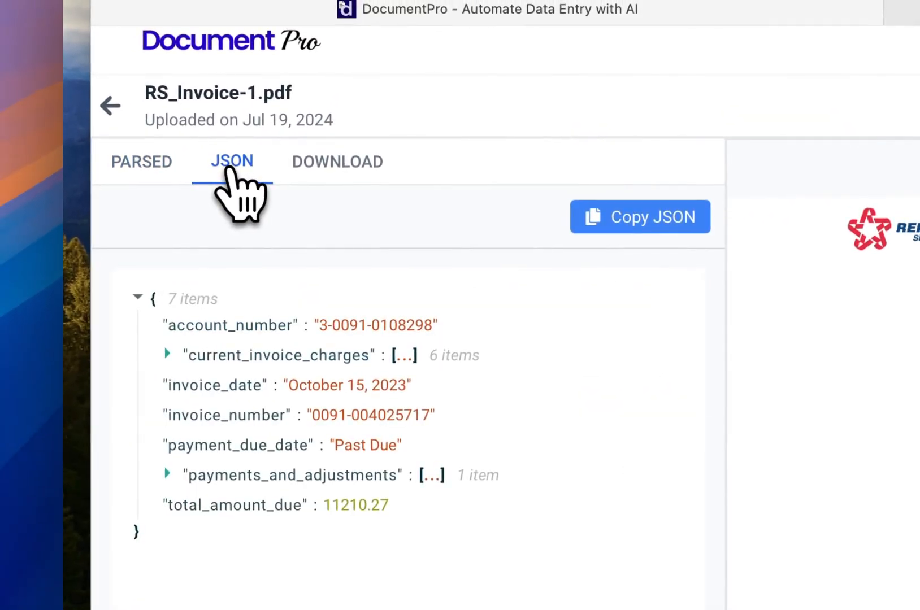